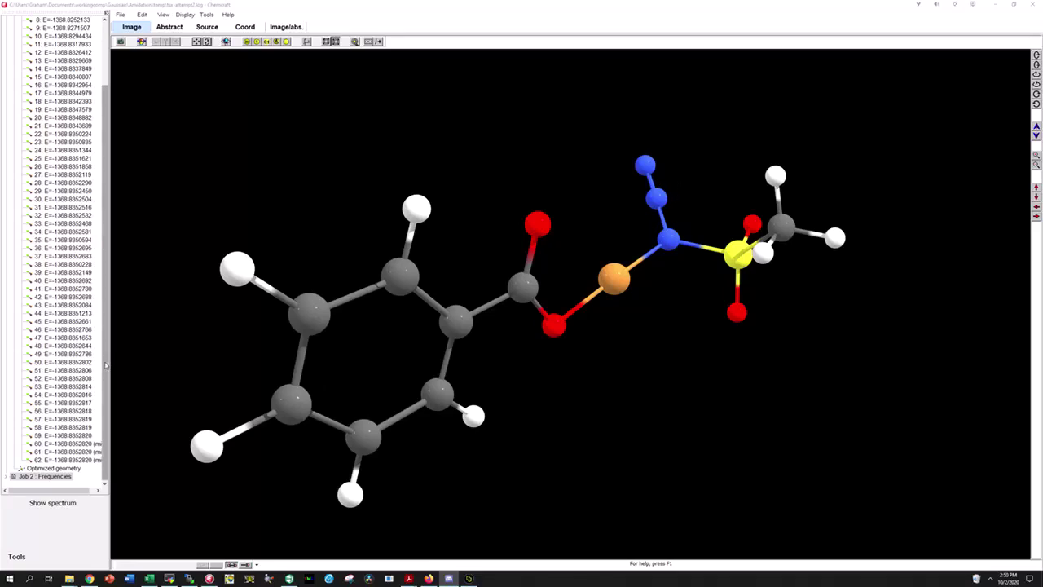
# Collapse the Optimization steps list and rotate the copper complex to view it from another side
pyautogui.scroll(3, 91, 279)
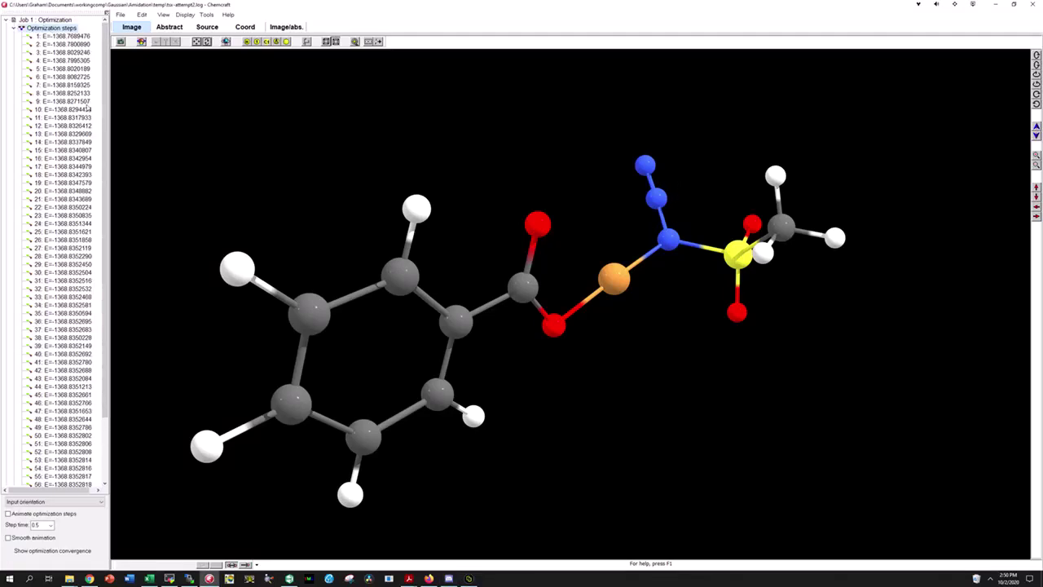
pyautogui.scroll(-3, 93, 440)
pyautogui.scroll(3, 33, 342)
pyautogui.click(14, 29)
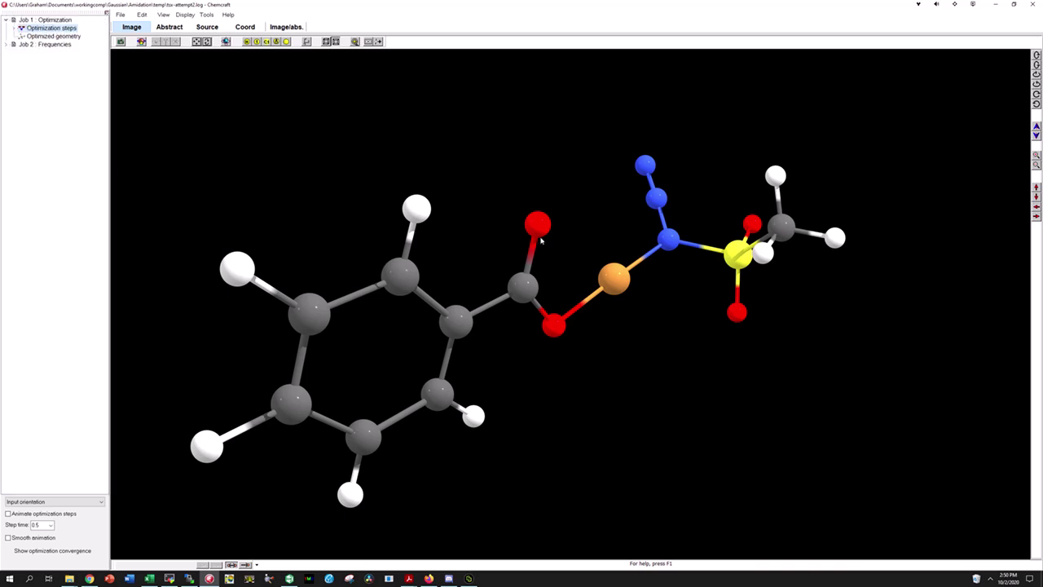
pyautogui.moveTo(644, 382); pyautogui.dragTo(549, 308)
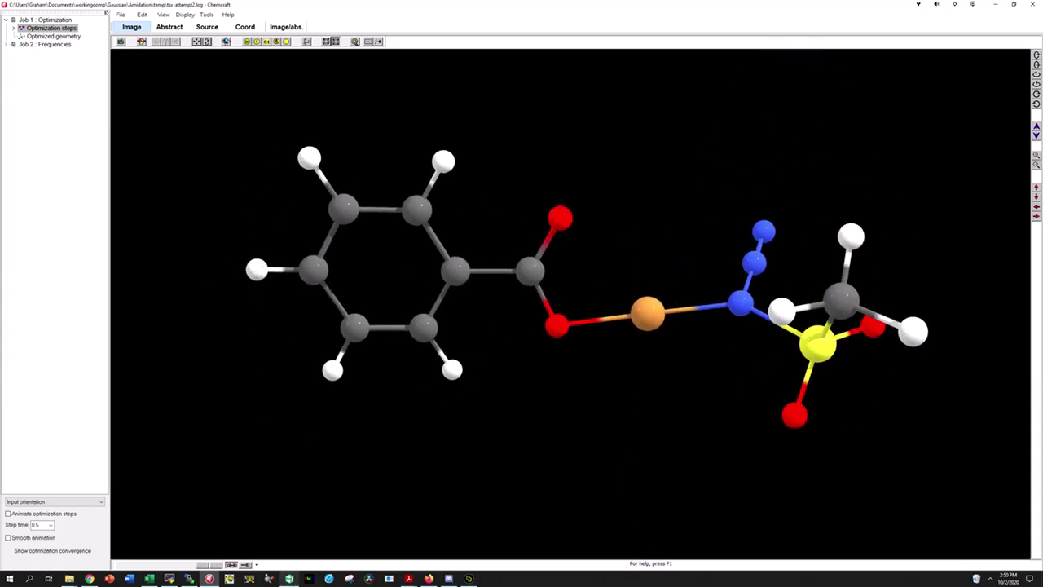
pyautogui.click(289, 579)
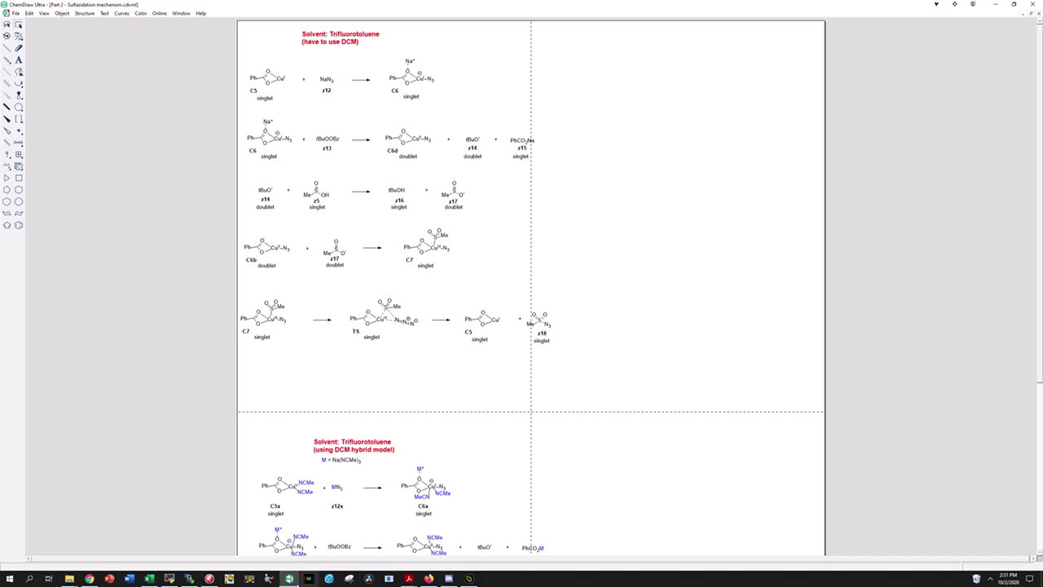
pyautogui.click(209, 578)
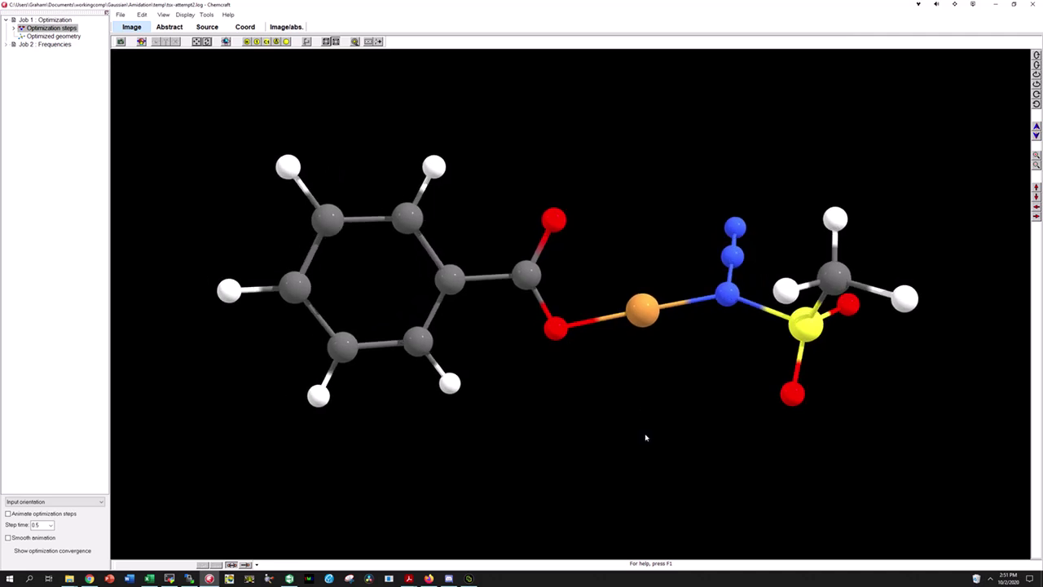
# List the Frequencies job's vibrational modes and animate Frequency 1, the lowest mode
pyautogui.moveTo(640, 429); pyautogui.dragTo(742, 230)
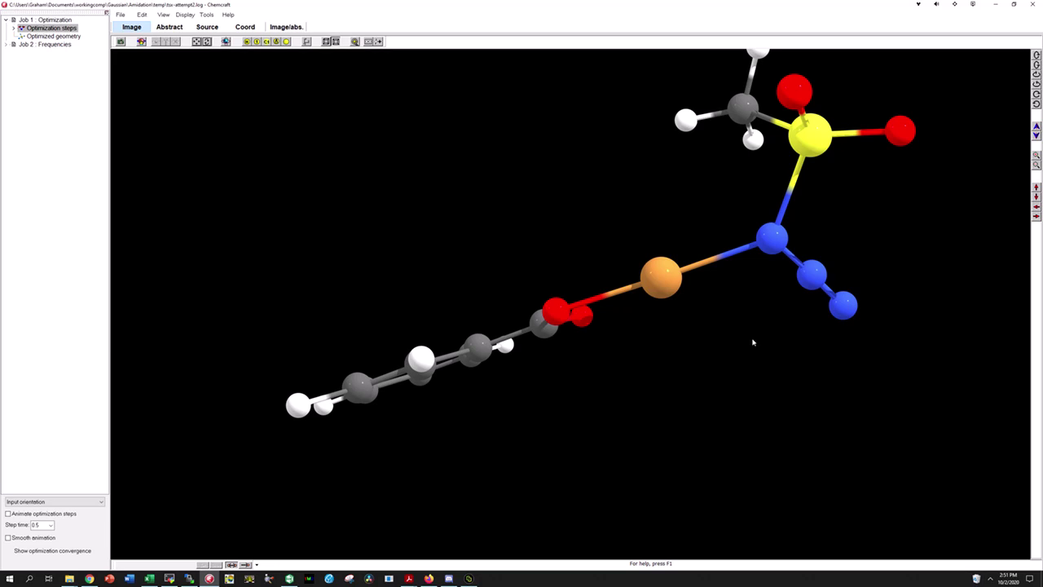
pyautogui.click(12, 45)
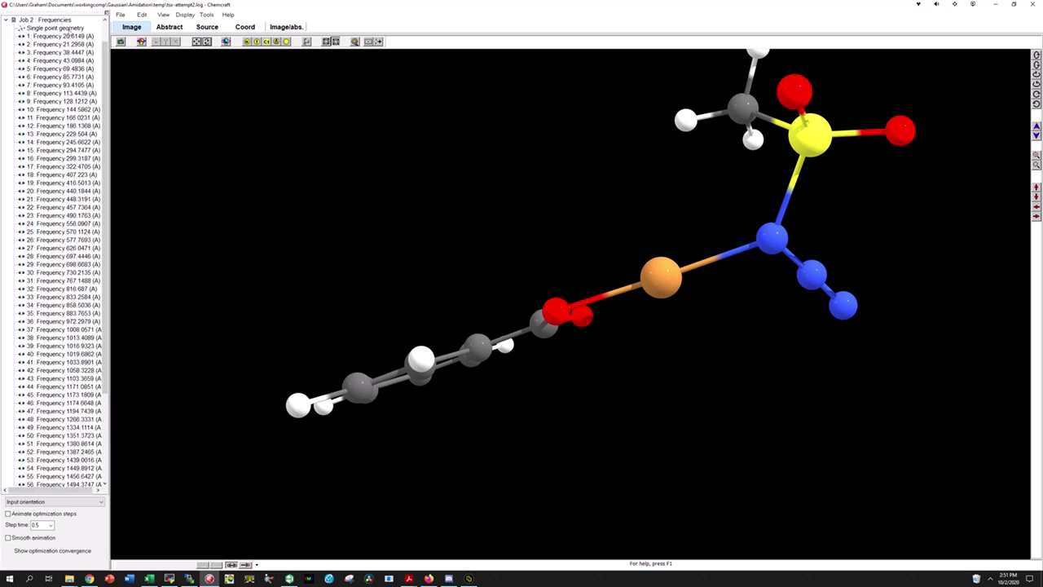
pyautogui.click(65, 36)
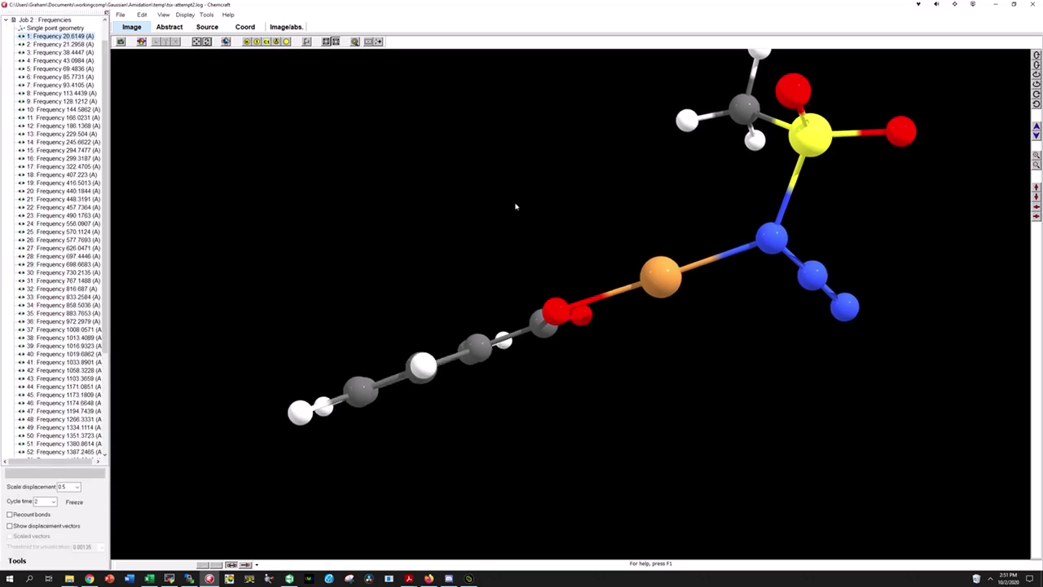
pyautogui.moveTo(606, 208); pyautogui.dragTo(657, 240)
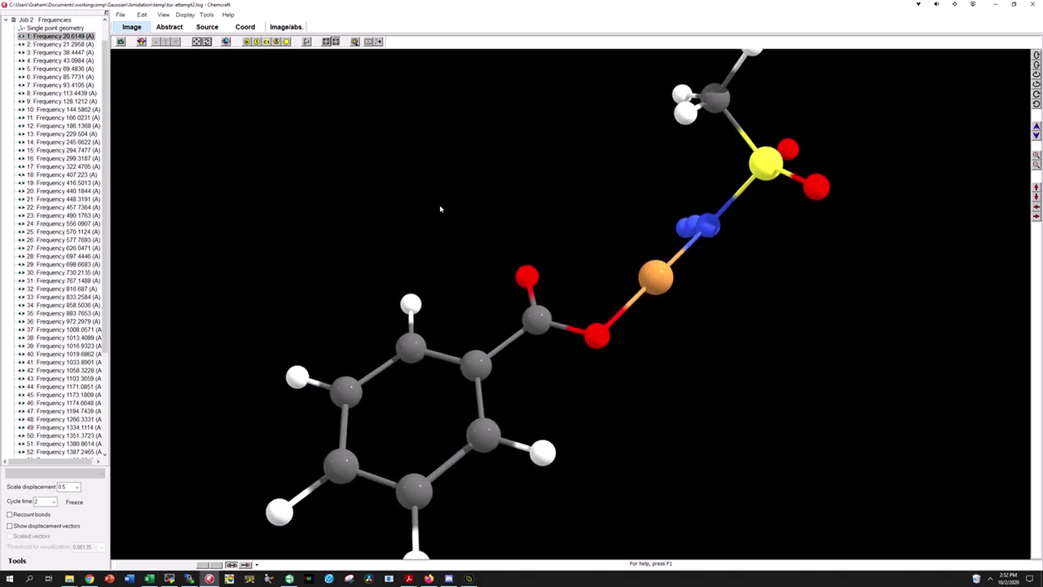
# Reselect Job 2: Frequencies and rotate the molecule to inspect the azide, sulfonyl and benzene groups
pyautogui.click(38, 20)
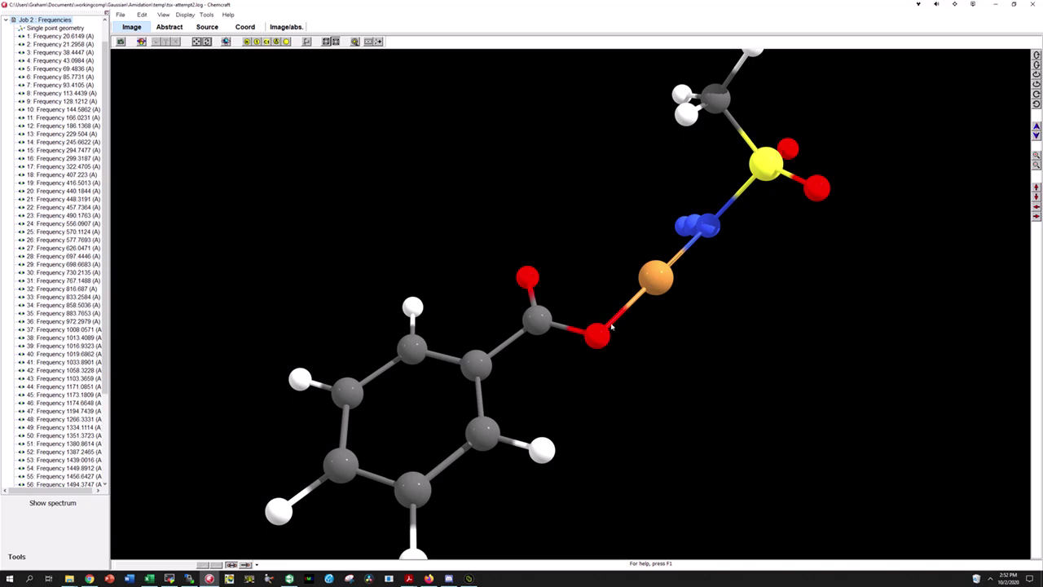
pyautogui.moveTo(618, 320); pyautogui.dragTo(524, 275)
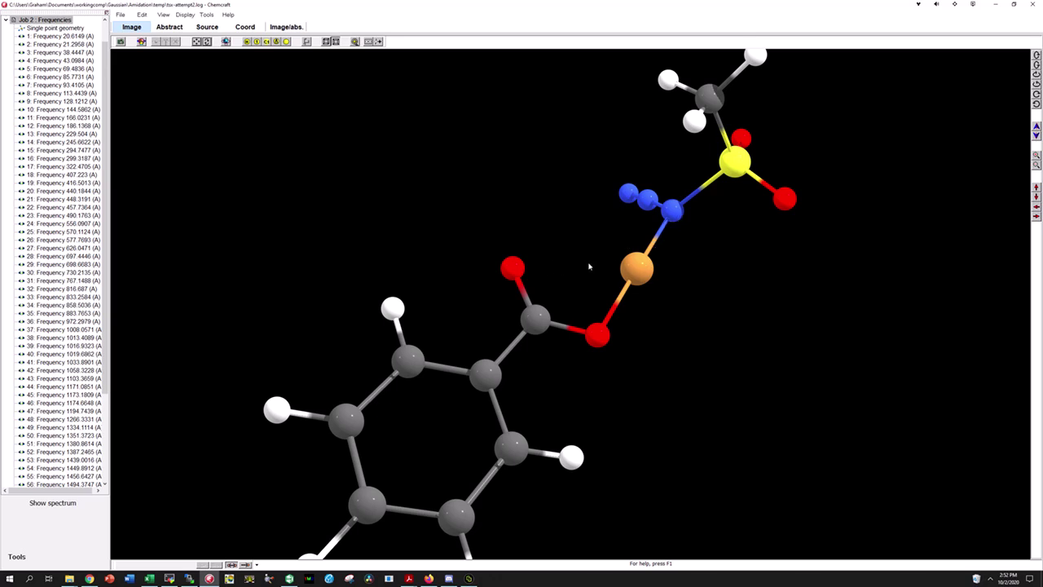
pyautogui.moveTo(701, 361); pyautogui.dragTo(548, 160)
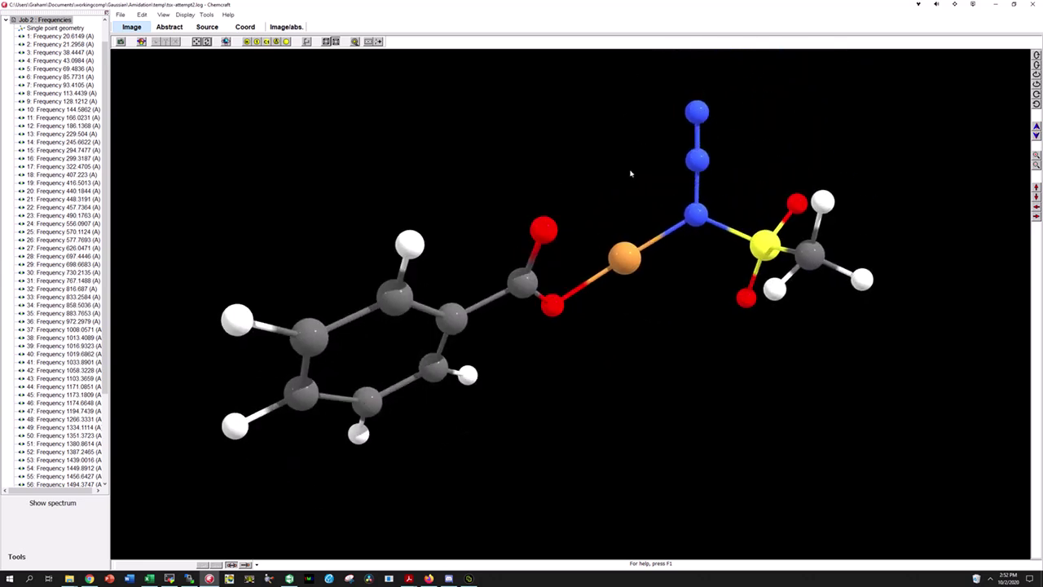
pyautogui.moveTo(630, 173); pyautogui.dragTo(664, 347)
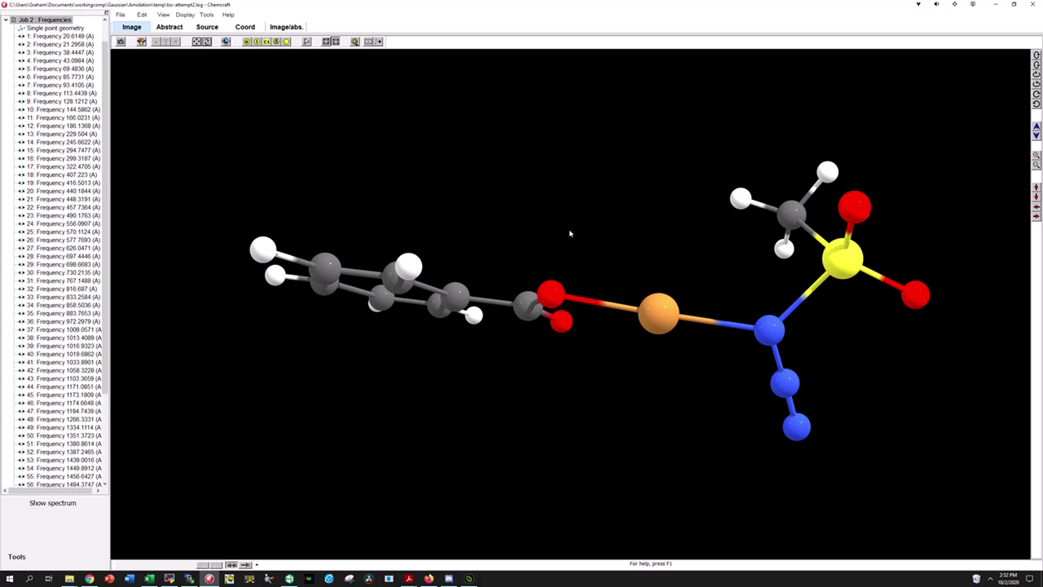
pyautogui.moveTo(793, 283); pyautogui.dragTo(598, 238)
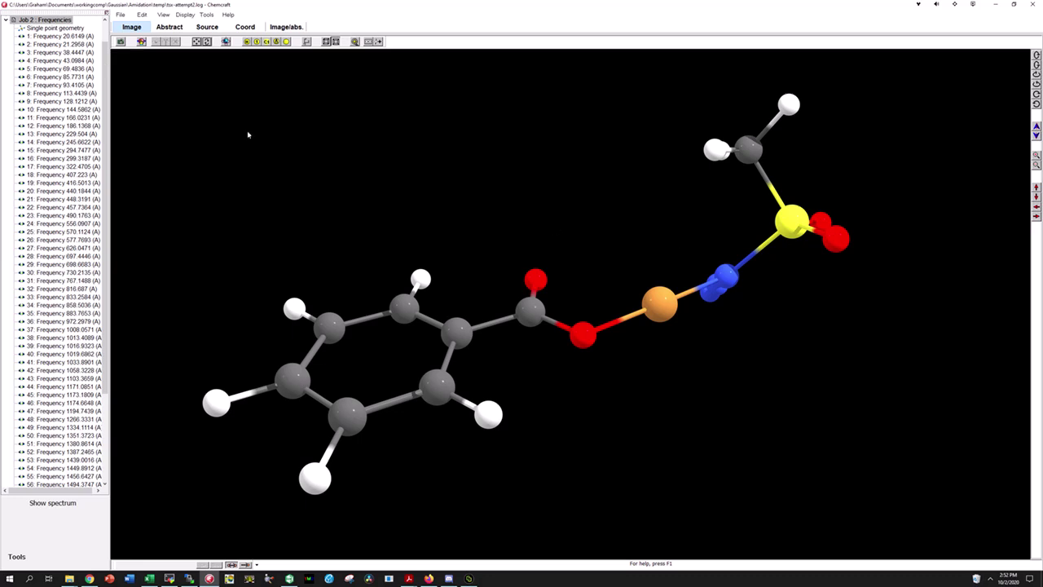
pyautogui.click(41, 22)
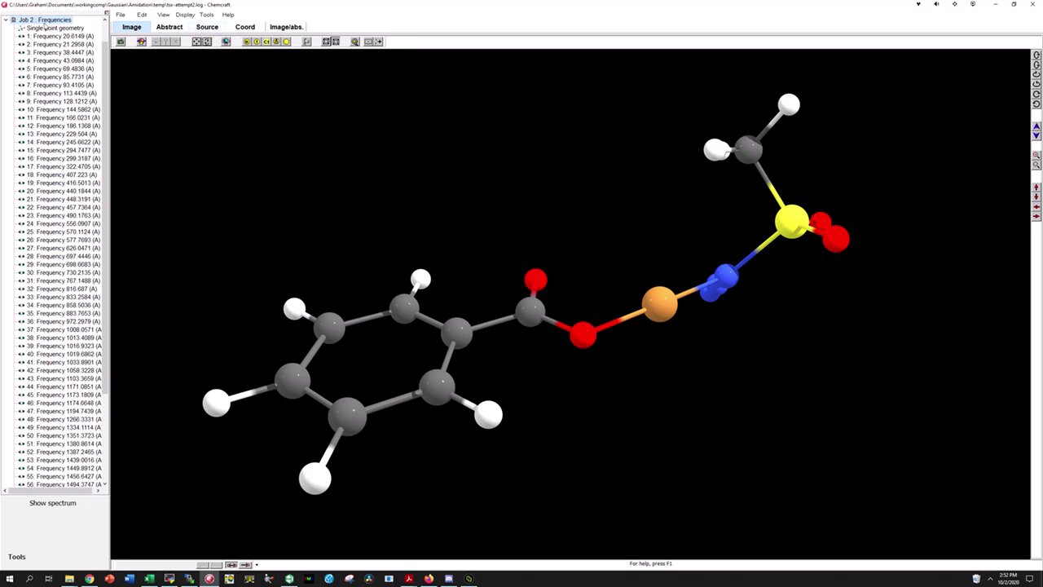
# Copy the Cartesian coordinate block from the log's Source text and switch to Chopper.xlsx in Excel
pyautogui.click(207, 26)
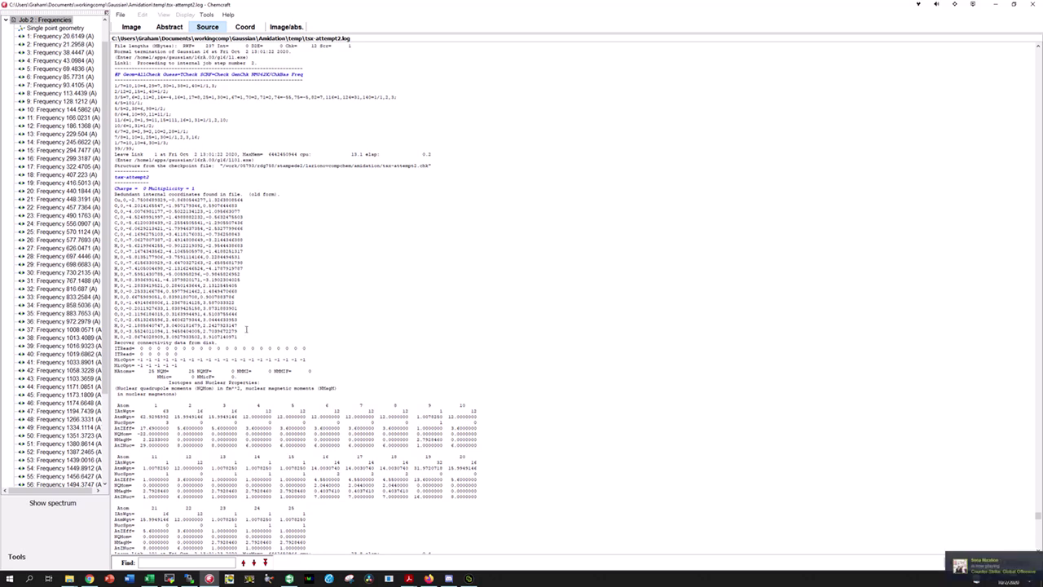
pyautogui.moveTo(243, 335); pyautogui.dragTo(113, 199)
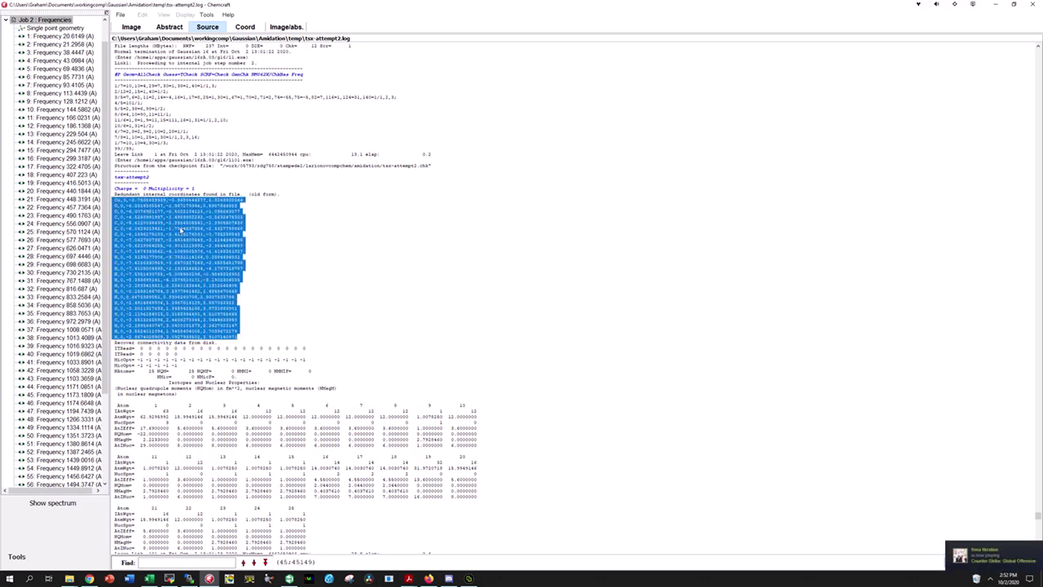
pyautogui.hotkey('ctrl', 'c')
pyautogui.click(149, 579)
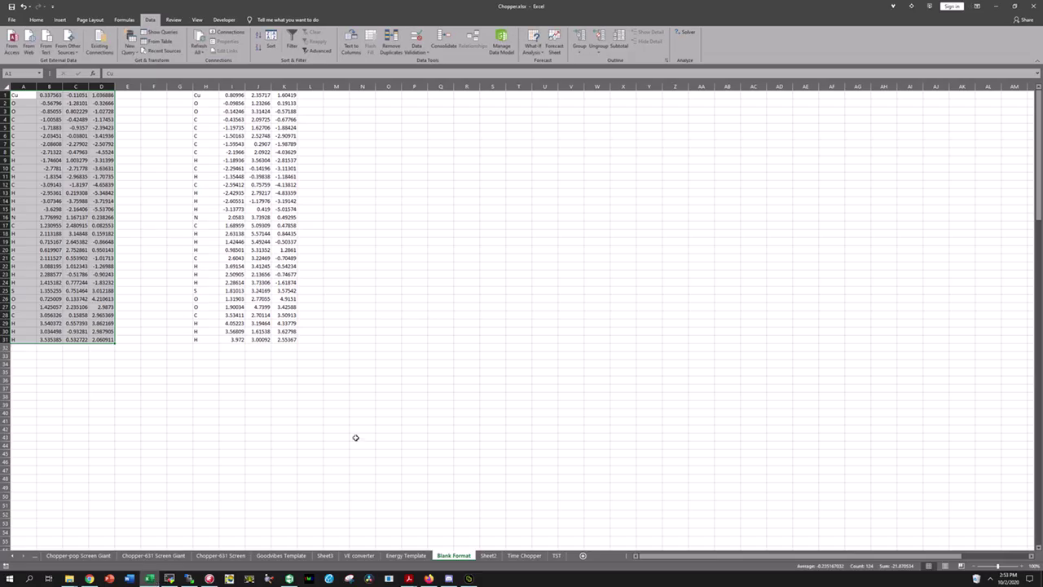
pyautogui.click(356, 438)
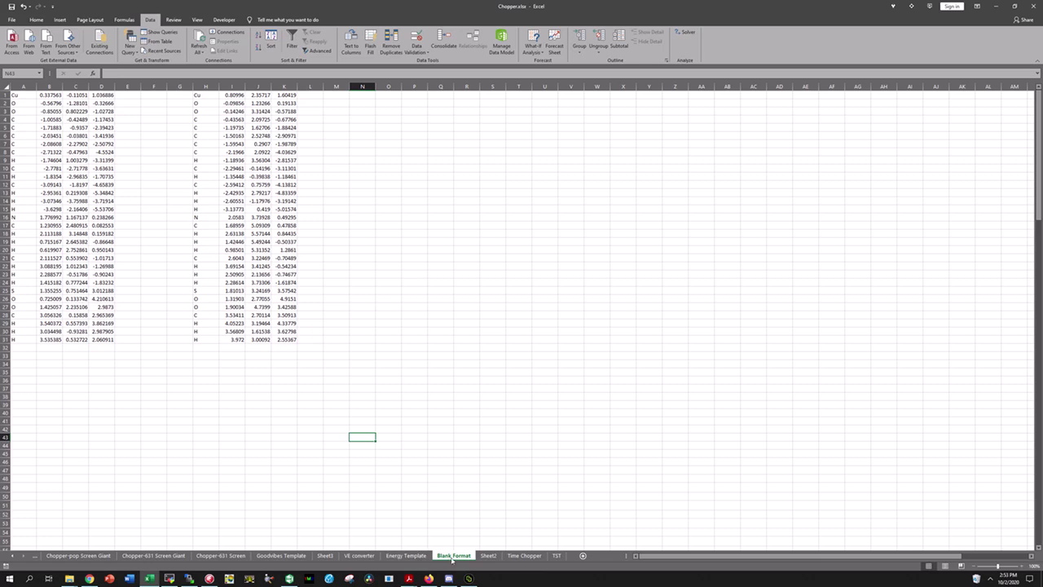
# Clear columns A–K of the Blank Format sheet and paste the coordinates into B1:F25
pyautogui.moveTo(24, 87); pyautogui.dragTo(288, 96)
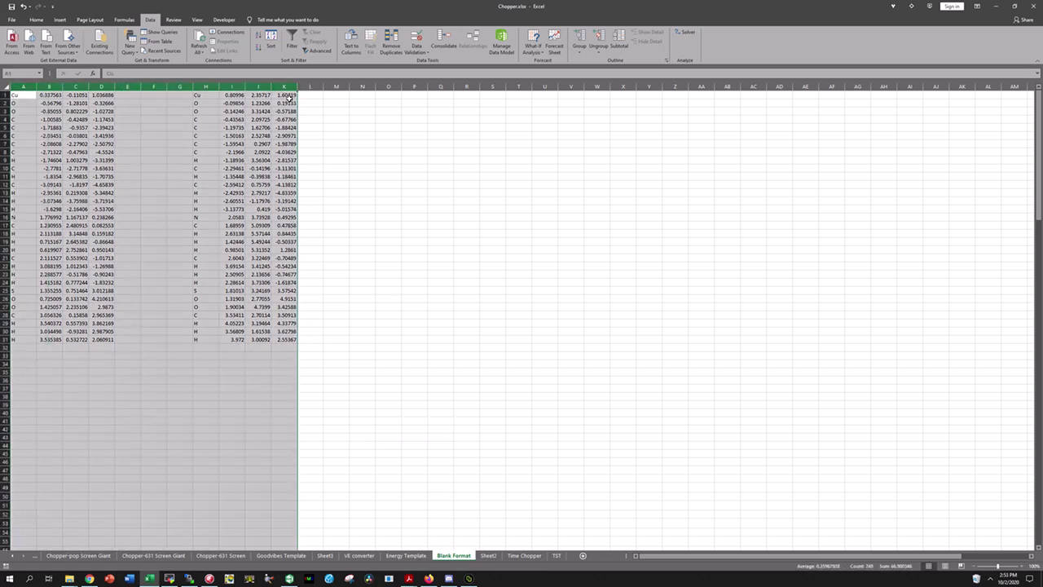
pyautogui.press('Delete')
pyautogui.hotkey('ctrl', 'v')
pyautogui.click(236, 161)
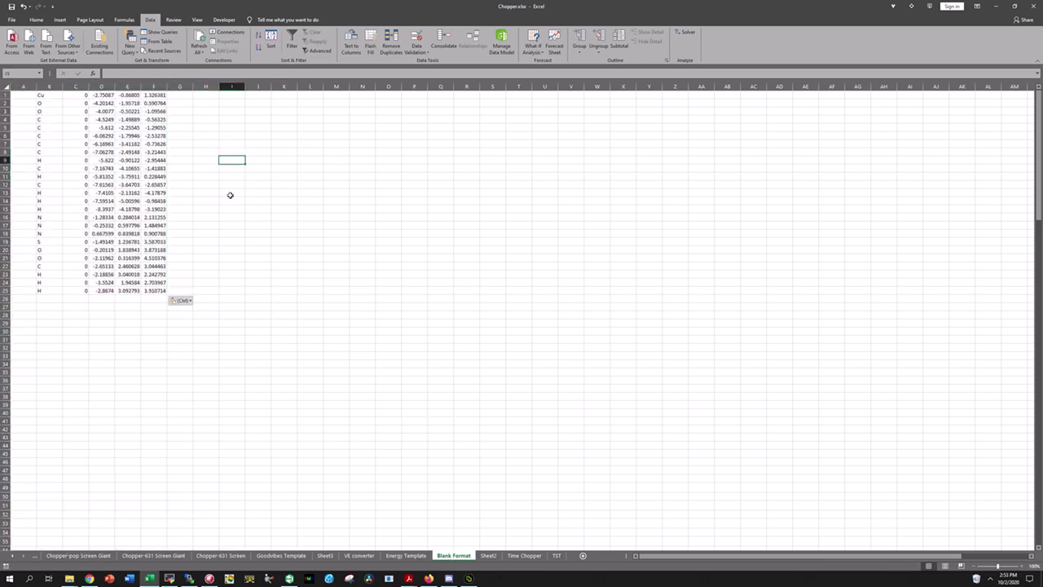
pyautogui.click(247, 193)
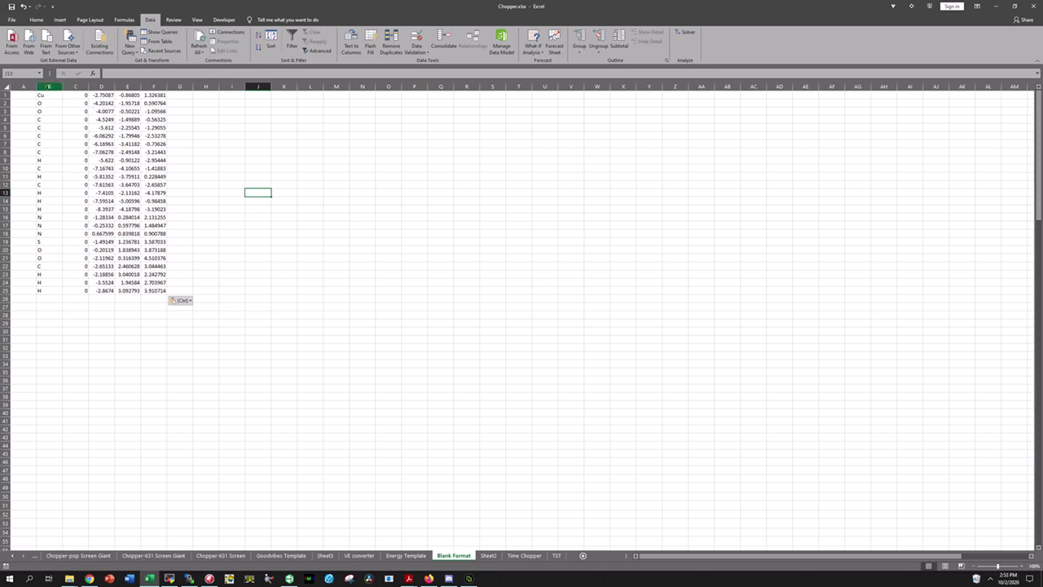
pyautogui.moveTo(49, 95); pyautogui.dragTo(157, 290)
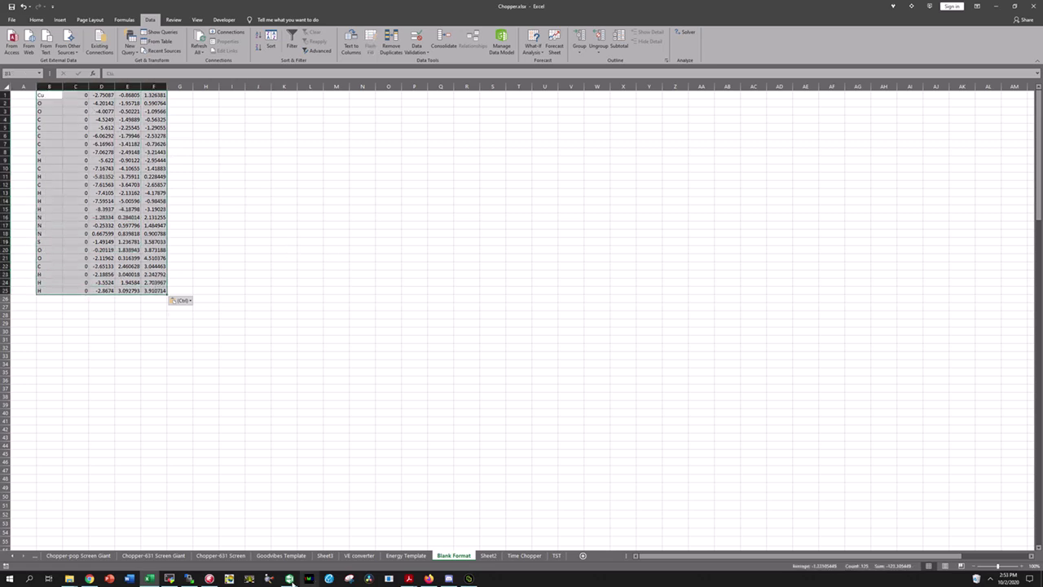
# Re-paste the coordinate block after a glance at Chemcraft and select column B's atom lines
pyautogui.click(209, 578)
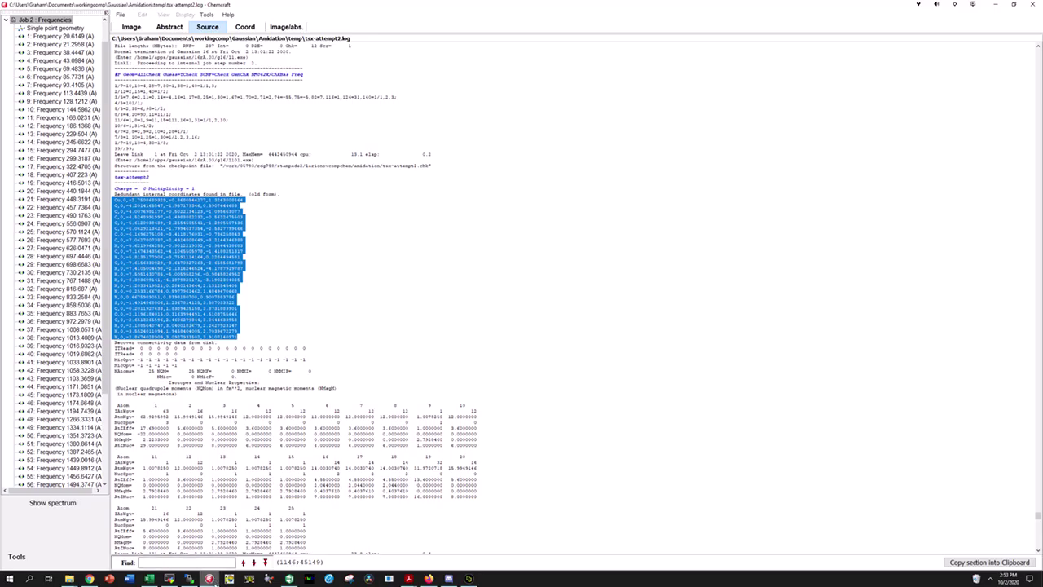
pyautogui.hotkey('alt', 'Tab')
pyautogui.hotkey('ctrl', 'v')
pyautogui.click(282, 295)
pyautogui.moveTo(48, 86); pyautogui.dragTo(57, 245)
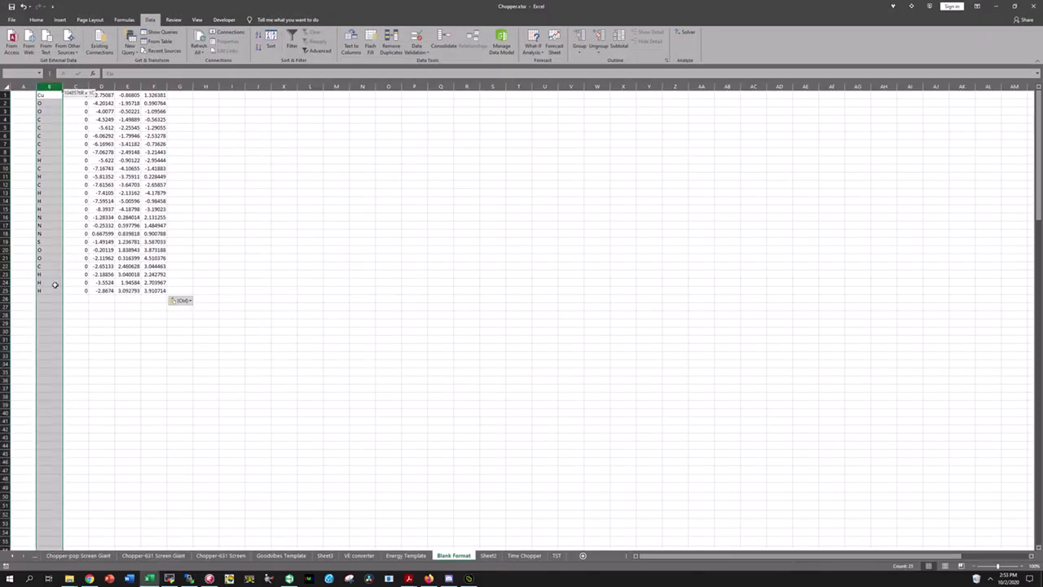
# Run Text to Columns on column B with comma and space delimiters, advancing to the final step
pyautogui.click(350, 43)
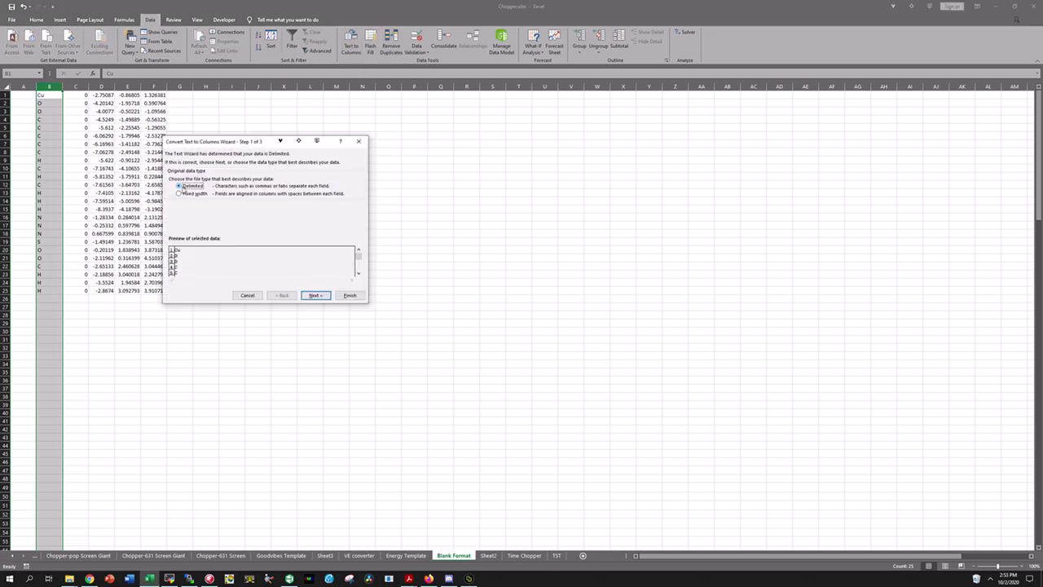
pyautogui.click(314, 295)
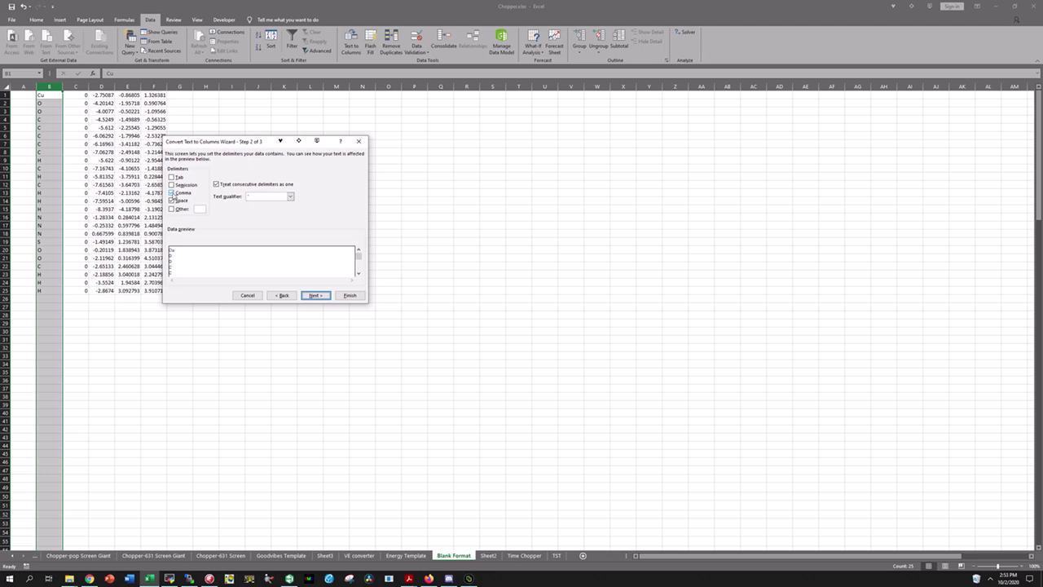
pyautogui.click(172, 193)
pyautogui.click(172, 193)
pyautogui.click(172, 200)
pyautogui.click(316, 295)
pyautogui.click(350, 295)
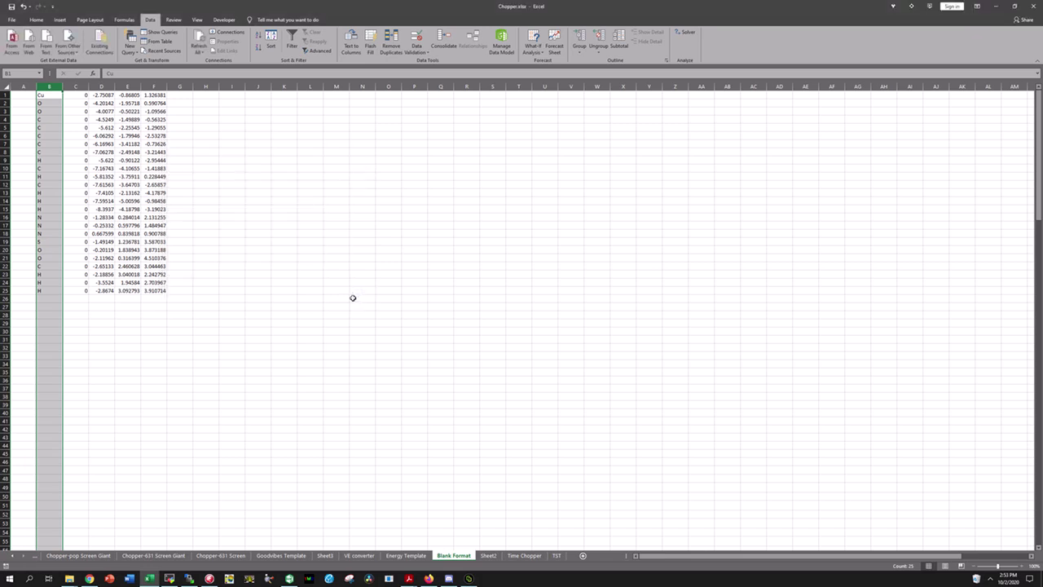
# Finish the Text to Columns split and delete the column of zeros in column C
pyautogui.click(330, 199)
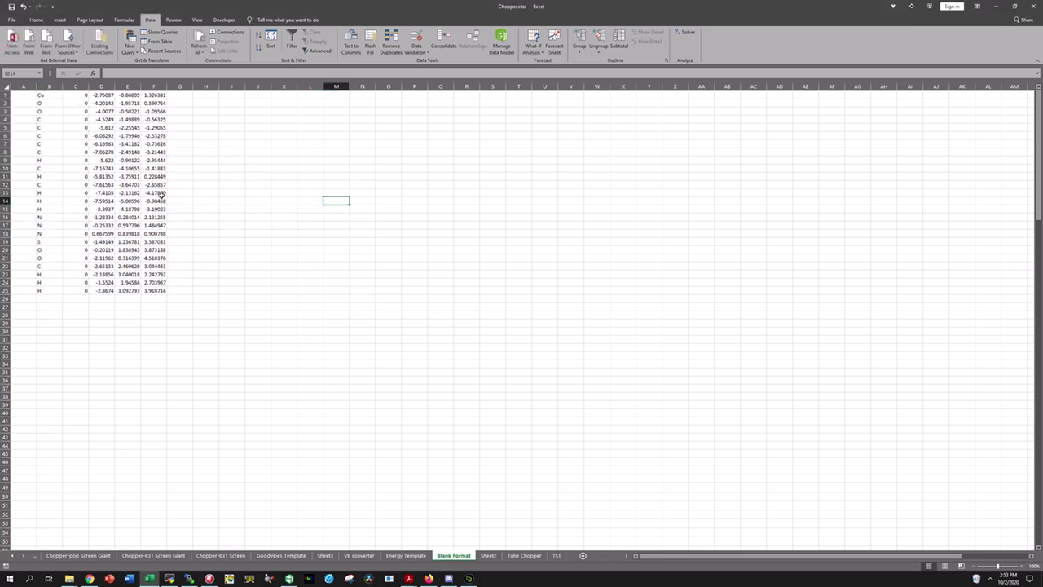
pyautogui.click(298, 205)
pyautogui.click(77, 85)
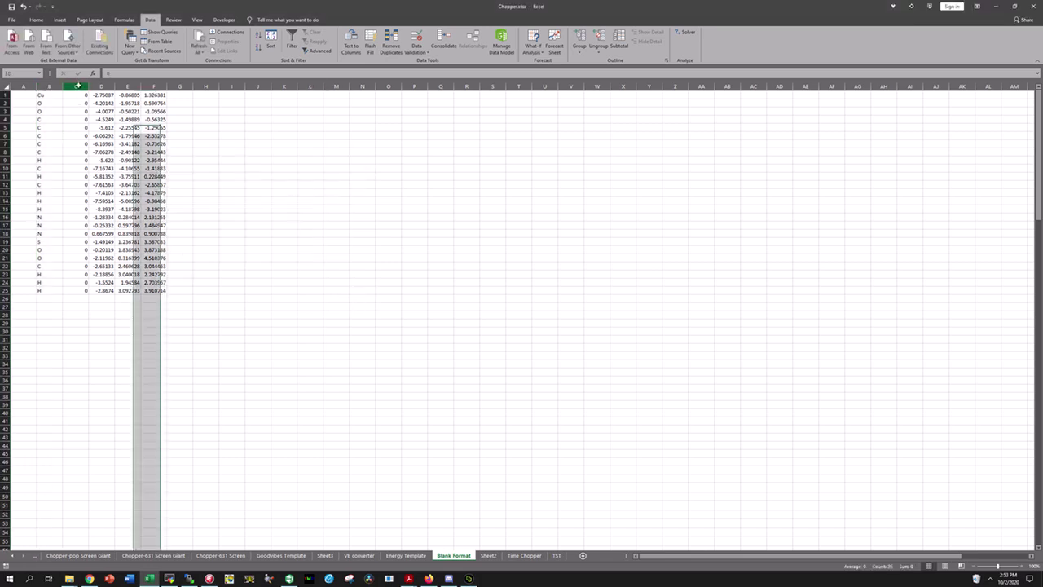
pyautogui.press('Delete')
pyautogui.click(300, 160)
# Copy the element symbols and coordinates in B1:F25, then switch to File Explorer
pyautogui.click(56, 97)
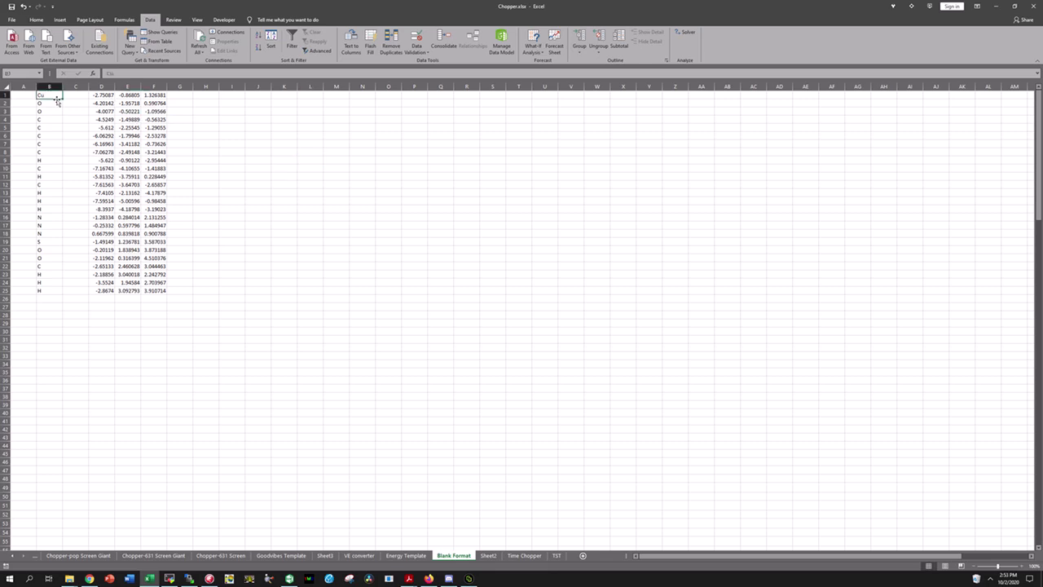
pyautogui.hotkey('shift', 'Right')
pyautogui.hotkey('shift', 'Right')
pyautogui.hotkey('shift', 'Right')
pyautogui.hotkey('shift', 'Right')
pyautogui.hotkey('ctrl', 'shift', 'Down')
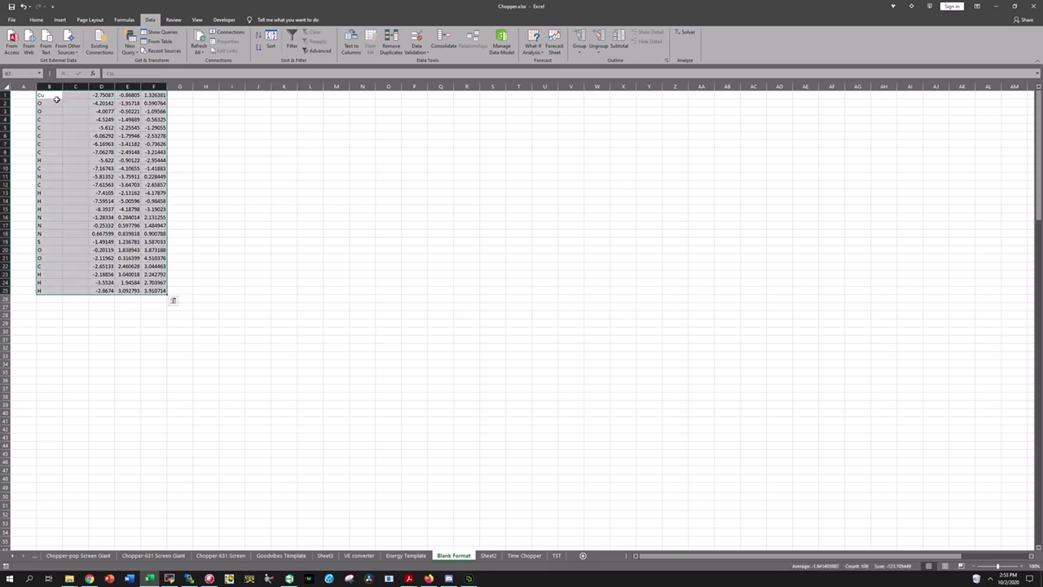
pyautogui.hotkey('ctrl', 'c')
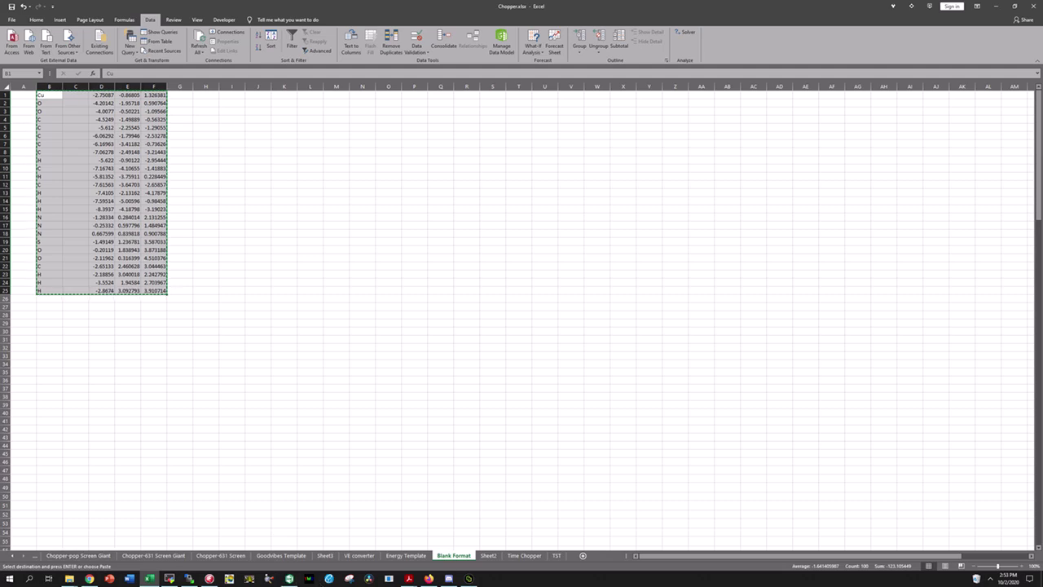
pyautogui.click(189, 578)
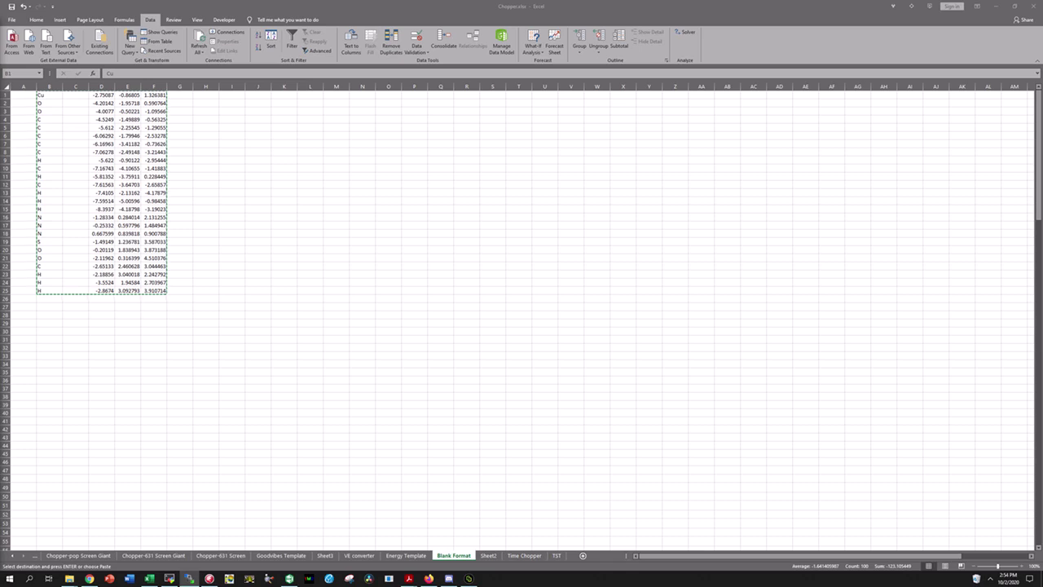
# Open c2c-m062xd3-dzpop-smd.com from Gaussian > Amidation > C2c - O-coordinated with BZA in Notepad++, declining the update
pyautogui.moveTo(69, 577)
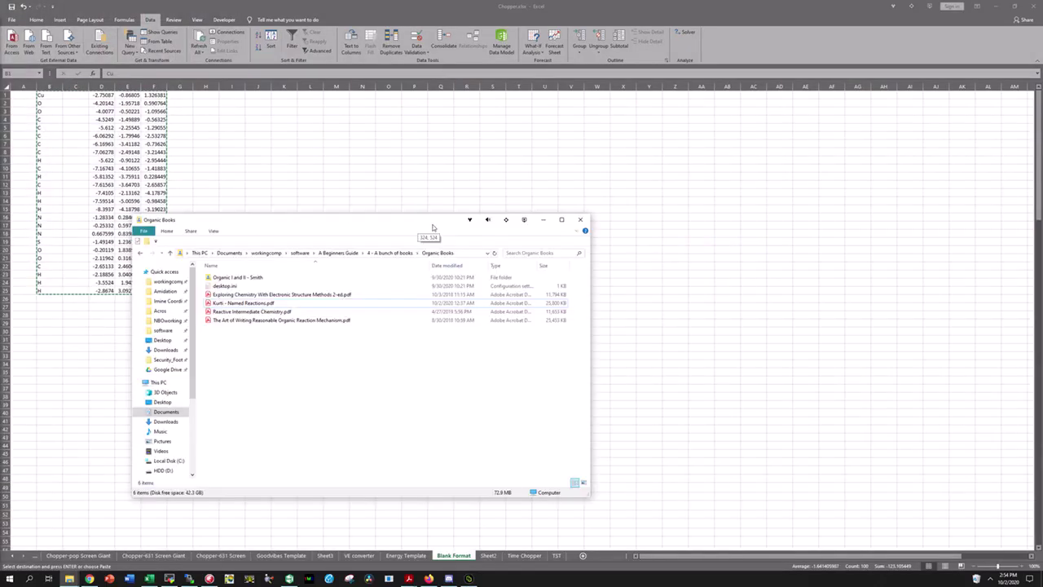
pyautogui.click(408, 251)
pyautogui.click(364, 251)
pyautogui.click(183, 289)
pyautogui.doubleClick(246, 302)
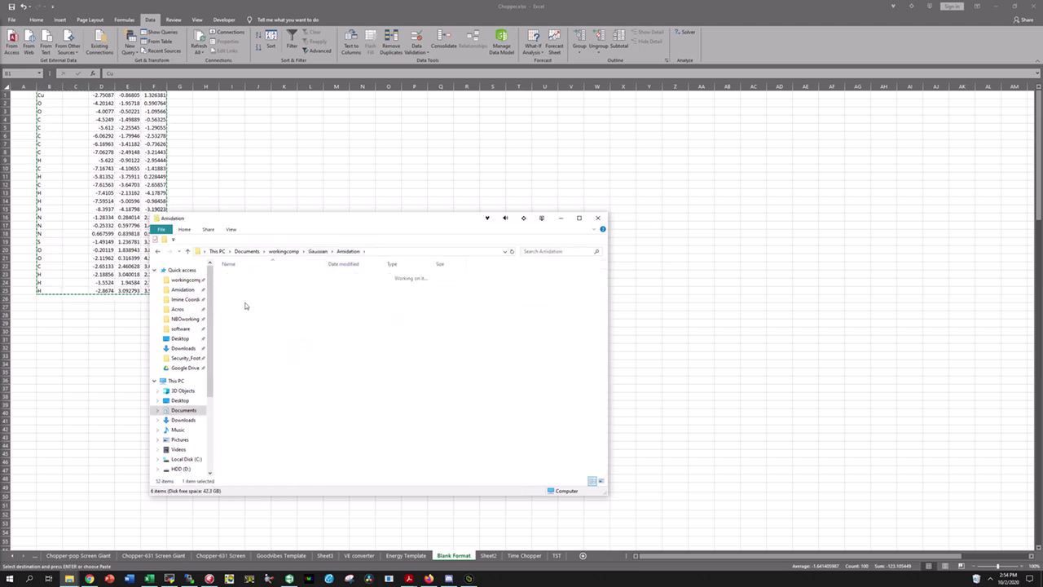
pyautogui.click(287, 285)
pyautogui.rightClick(289, 291)
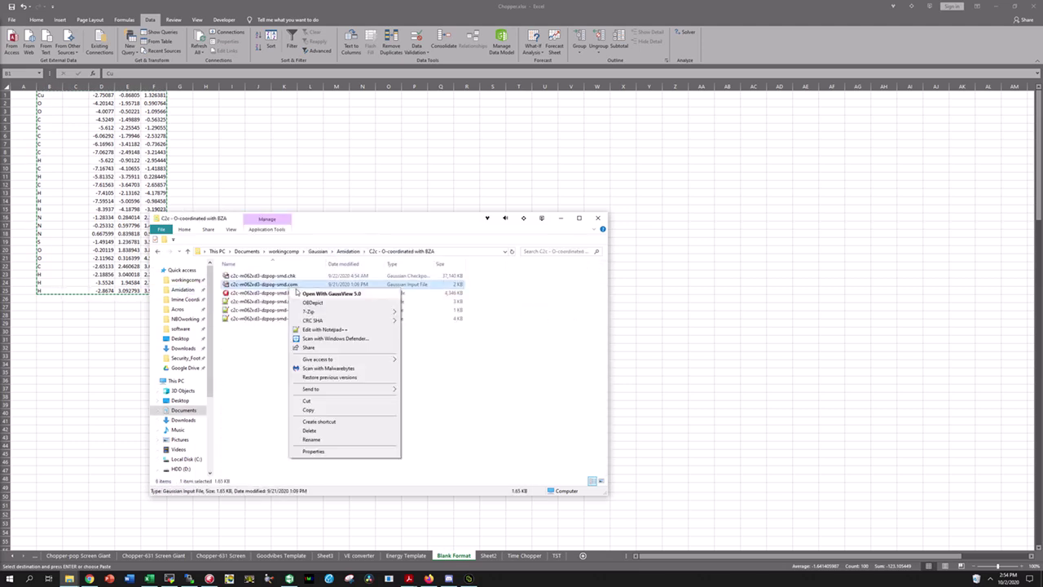
pyautogui.click(334, 327)
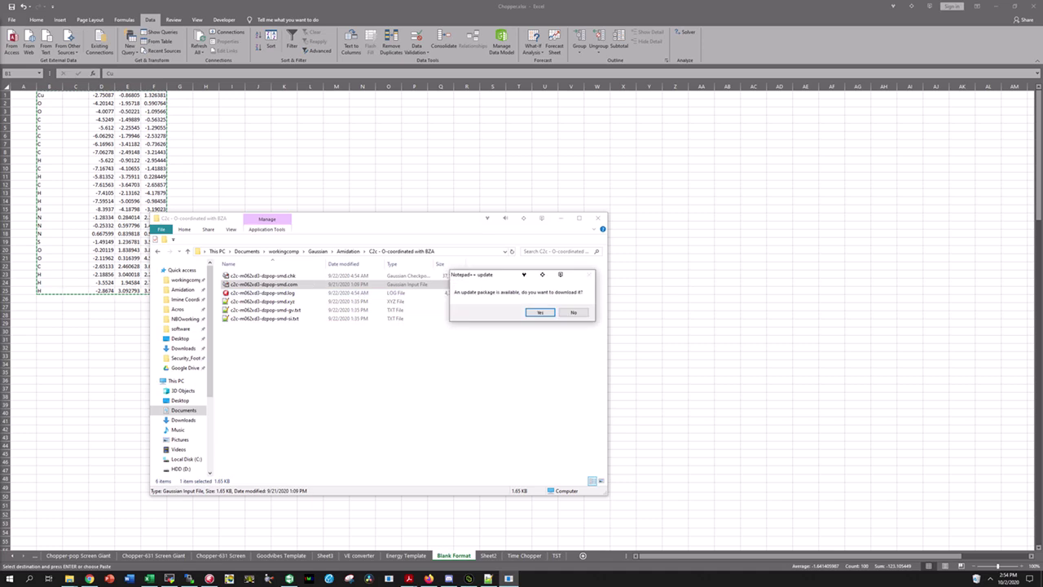
pyautogui.click(573, 312)
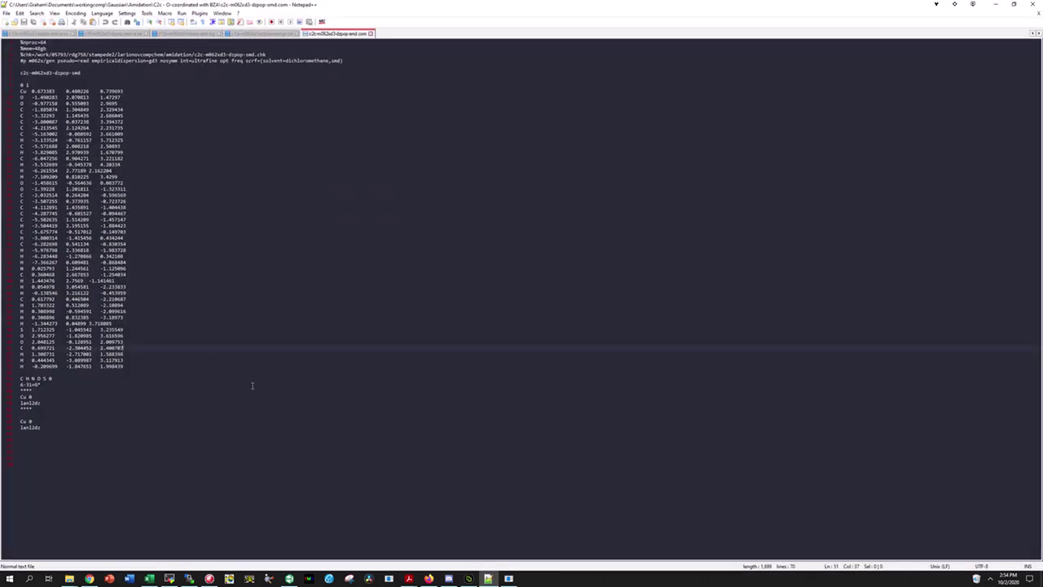
# Paste the new coordinates over the old block, remove the extra blank line, and select the checkpoint job name
pyautogui.moveTo(139, 367); pyautogui.dragTo(20, 91)
pyautogui.hotkey('ctrl', 'v')
pyautogui.press('Delete')
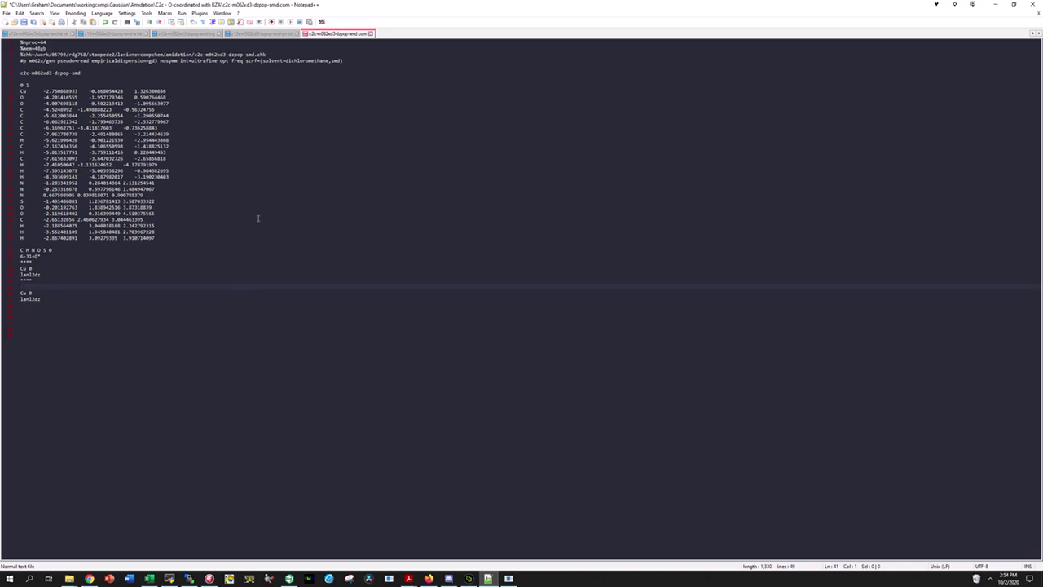
pyautogui.moveTo(194, 54); pyautogui.dragTo(255, 54)
pyautogui.click(289, 579)
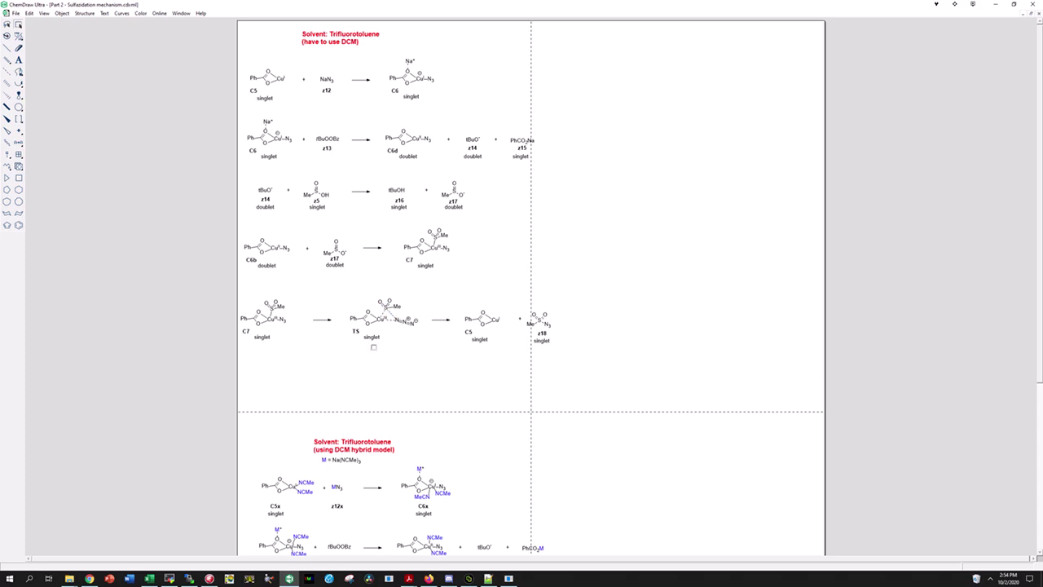
# Scroll the ChemDraw scheme down to the TSx transition-state row, then return to the Notepad++ window
pyautogui.scroll(-3, 432, 408)
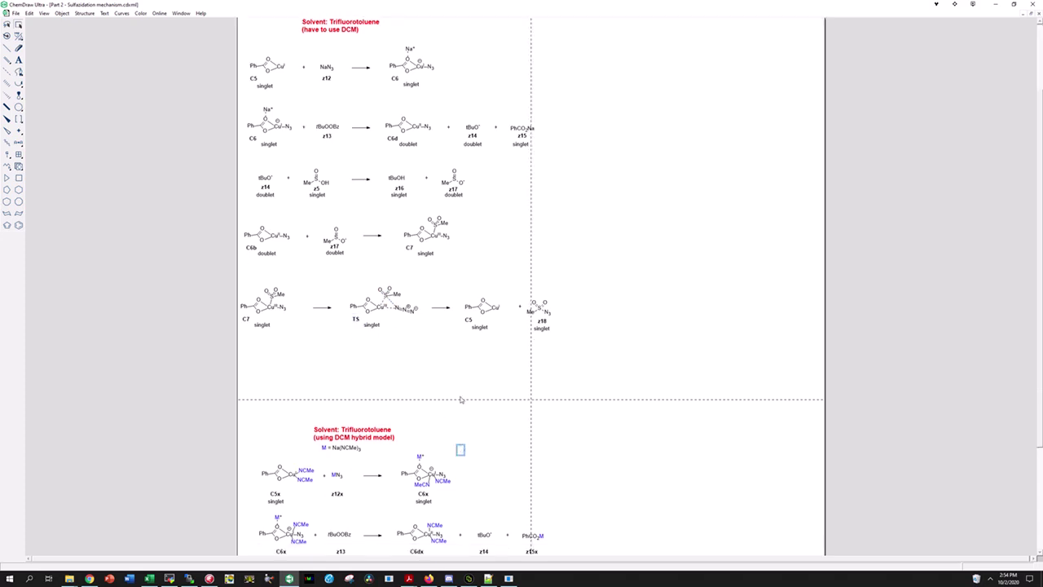
pyautogui.scroll(-4, 494, 423)
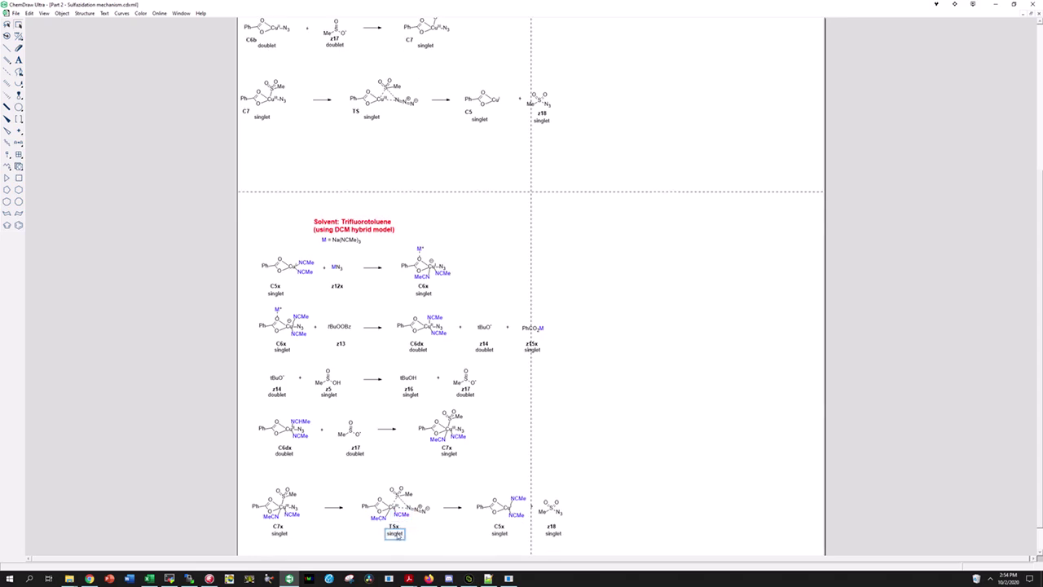
pyautogui.scroll(1, 569, 364)
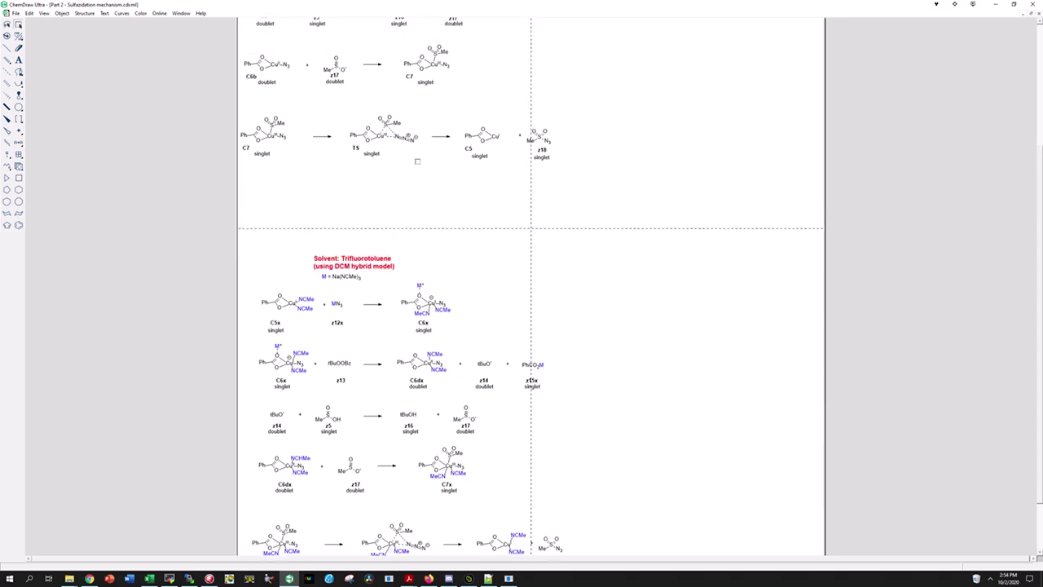
pyautogui.moveTo(70, 579)
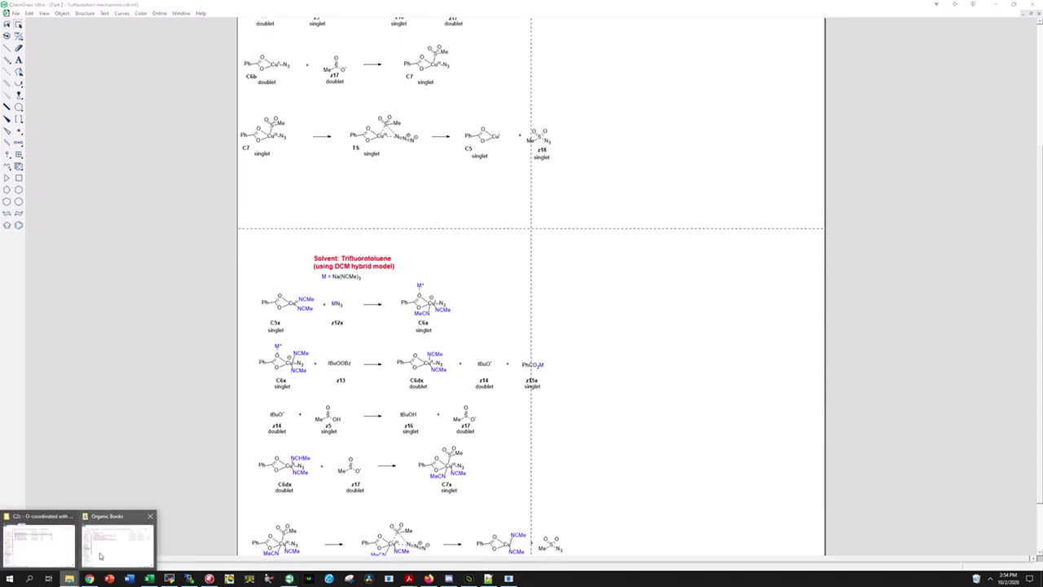
pyautogui.click(112, 553)
# Rename the job title line and the %chk checkpoint name to tsx-tsscan
pyautogui.press('Return')
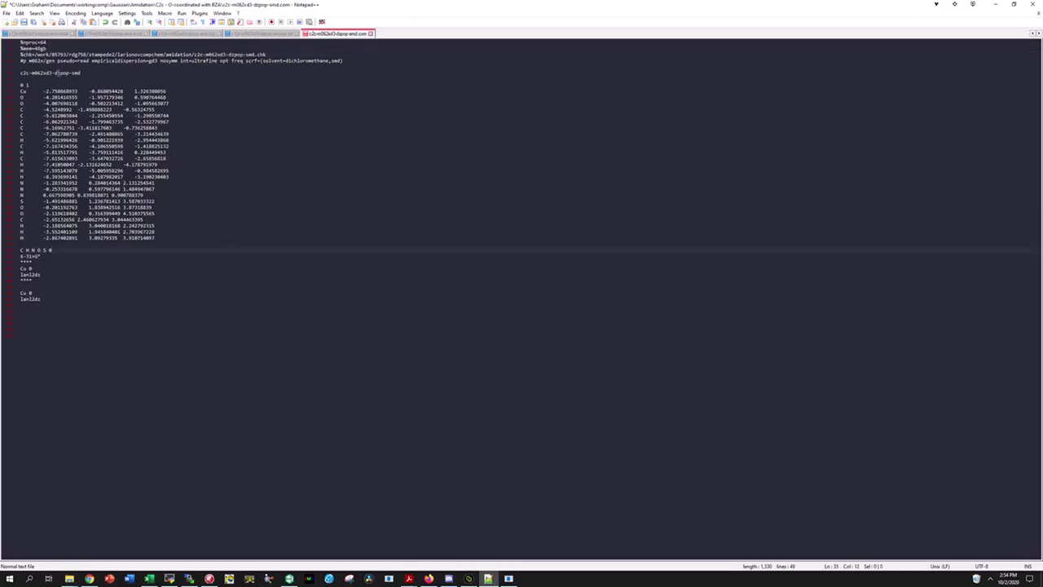
pyautogui.moveTo(80, 73); pyautogui.dragTo(21, 72)
pyautogui.write('txx-tsscan')
pyautogui.moveTo(61, 72); pyautogui.dragTo(16, 77)
pyautogui.moveTo(195, 54); pyautogui.dragTo(254, 54)
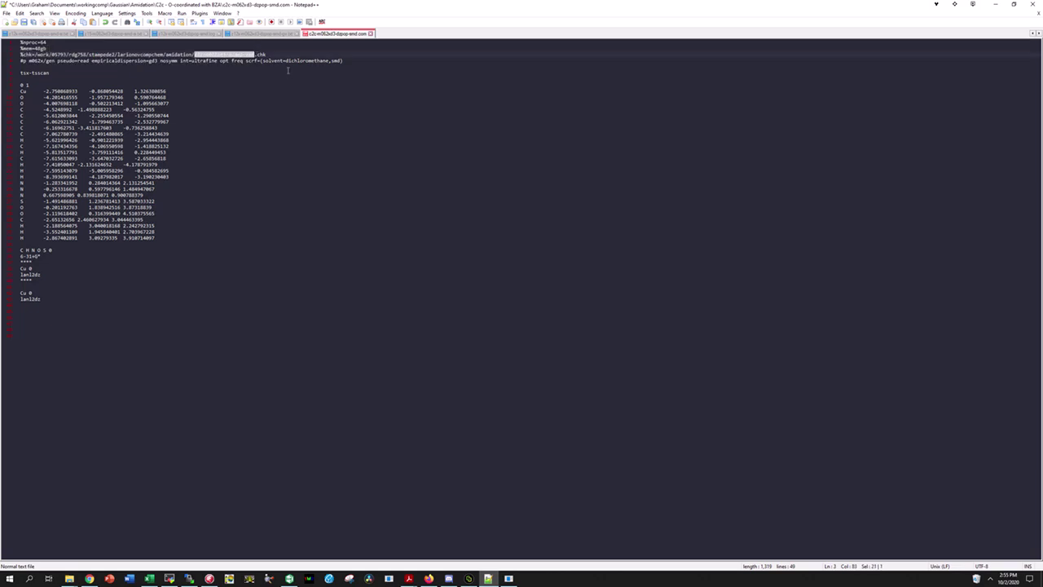
pyautogui.hotkey('ctrl', 'v')
pyautogui.click(277, 110)
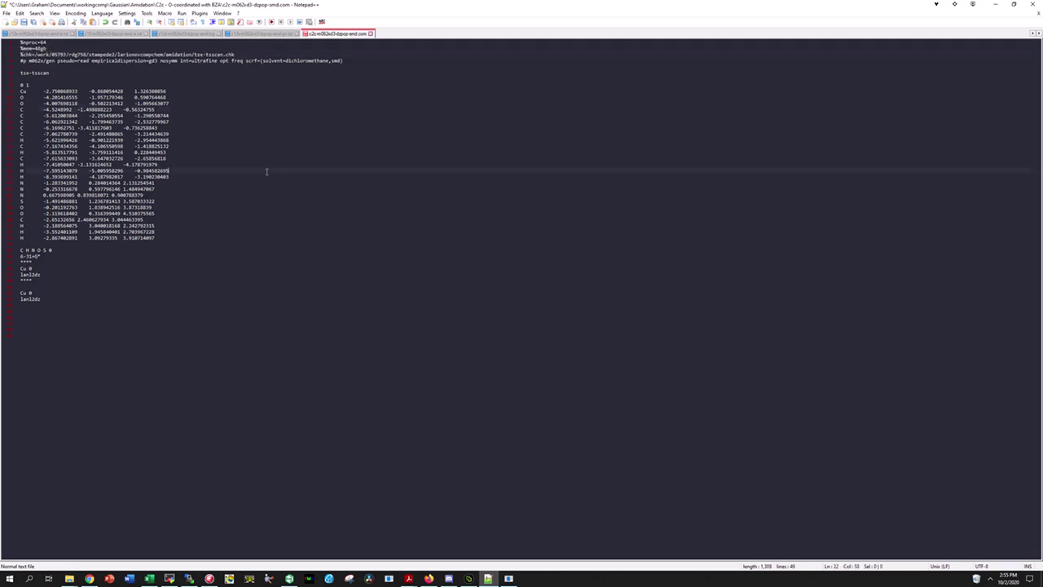
# Review the title line, the basis-set lines and the C H N O S element list
pyautogui.click(71, 73)
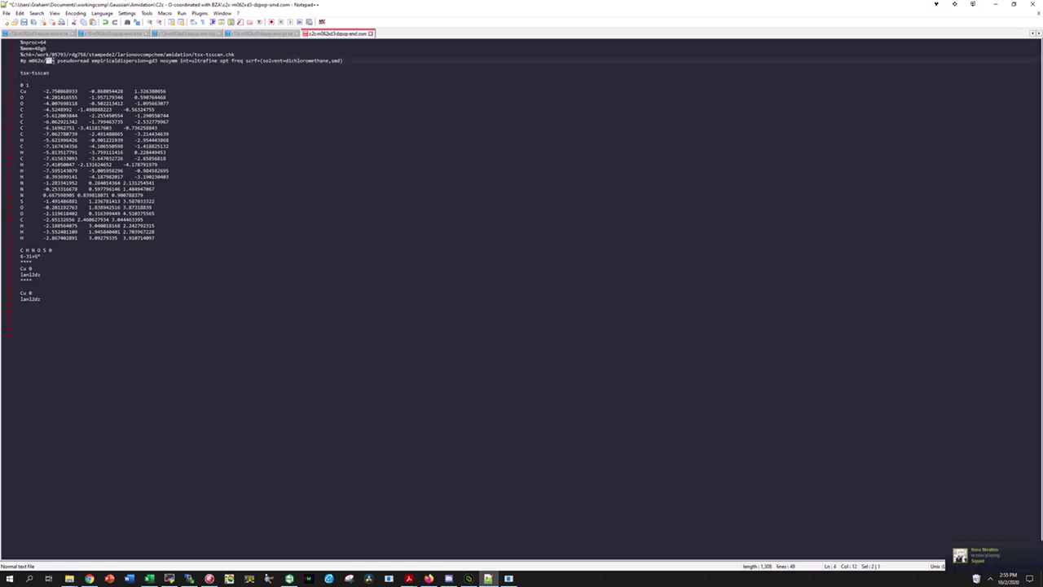
pyautogui.click(81, 68)
pyautogui.moveTo(41, 299); pyautogui.dragTo(48, 248)
pyautogui.click(68, 272)
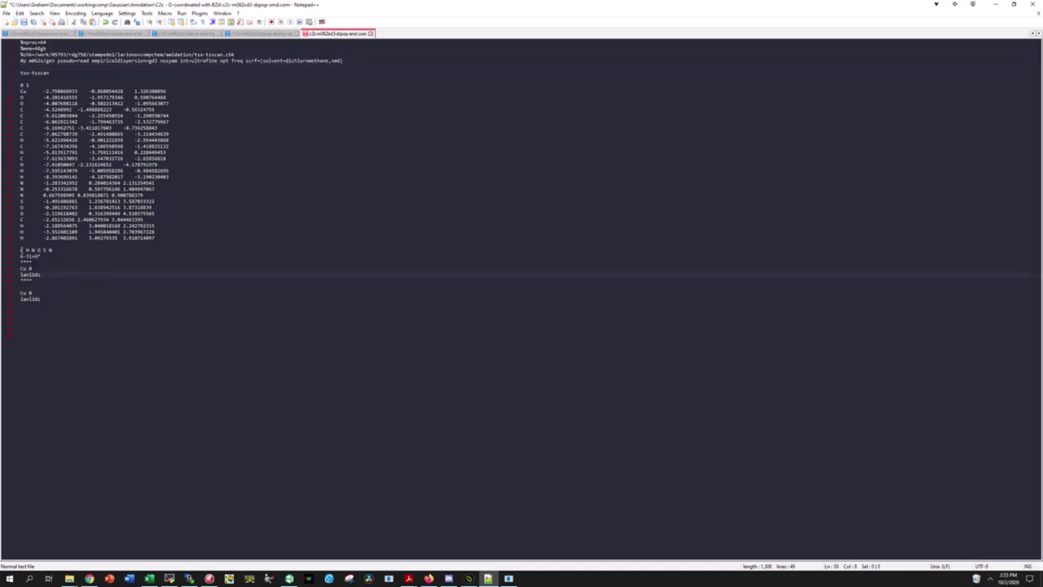
pyautogui.moveTo(21, 249); pyautogui.dragTo(49, 250)
pyautogui.click(81, 268)
# Rotate the tsx-attempt2 molecule in Chemcraft's 3-D Image view, then minimize Chemcraft
pyautogui.click(210, 579)
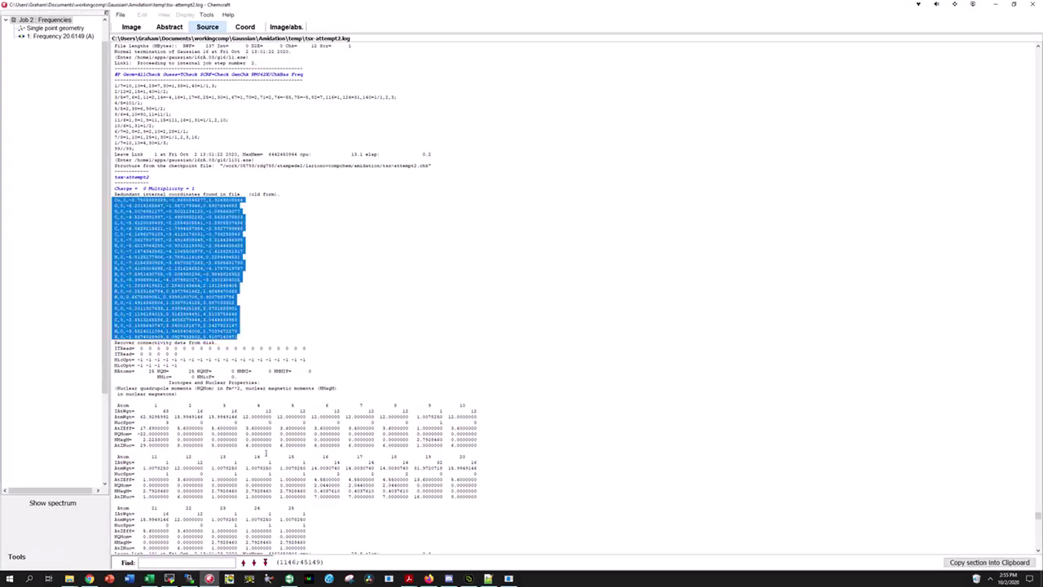
pyautogui.click(132, 28)
pyautogui.moveTo(184, 55); pyautogui.dragTo(577, 299)
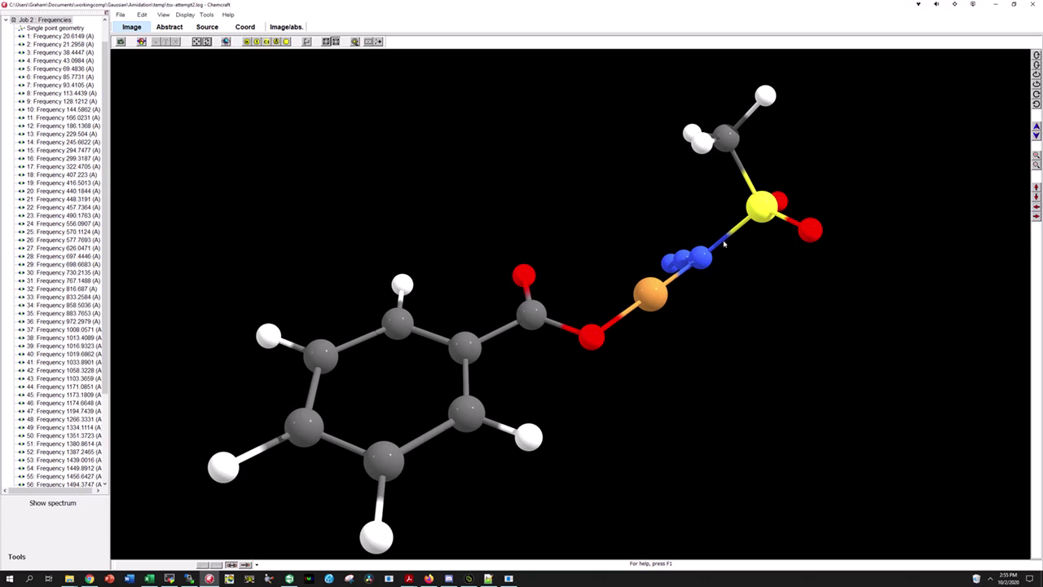
pyautogui.click(995, 4)
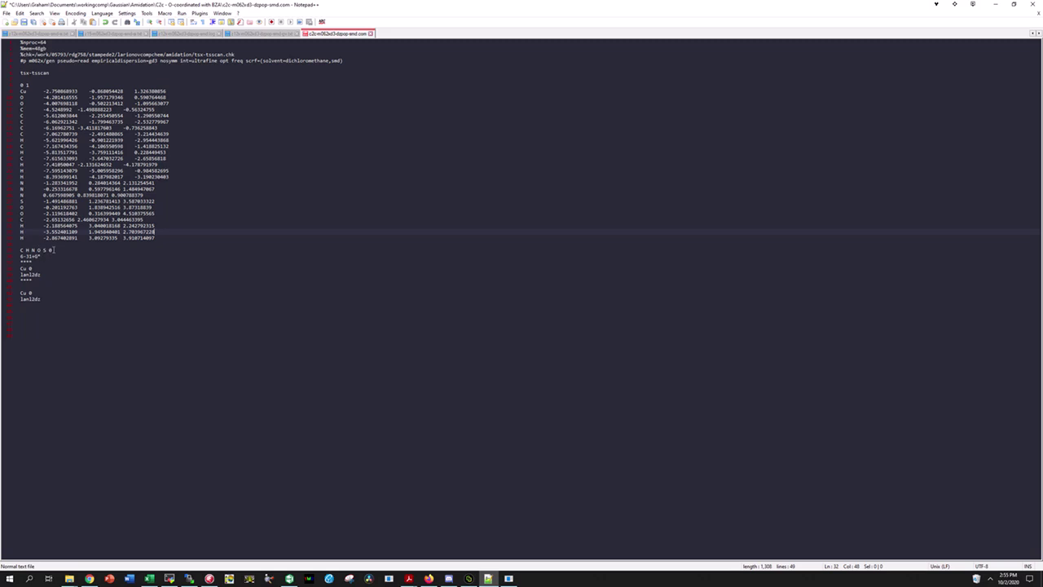
# Review the basis-set lines and the route-line keywords of the tsx-tsscan input
pyautogui.moveTo(41, 256); pyautogui.dragTo(20, 256)
pyautogui.click(91, 263)
pyautogui.doubleClick(48, 278)
pyautogui.click(49, 280)
pyautogui.moveTo(61, 305); pyautogui.dragTo(21, 288)
pyautogui.press('Right')
pyautogui.moveTo(57, 62); pyautogui.dragTo(245, 60)
pyautogui.click(92, 66)
pyautogui.click(163, 72)
pyautogui.click(205, 60)
pyautogui.click(227, 66)
# Delete freq and the leftover space from the #p route line
pyautogui.press('BackSpace')
pyautogui.press('Delete')
pyautogui.click(255, 151)
pyautogui.click(229, 61)
# Select and copy the entire tsx-tsscan input, then start a new file
pyautogui.moveTo(66, 324); pyautogui.dragTo(21, 43)
pyautogui.click(145, 219)
pyautogui.moveTo(69, 339); pyautogui.dragTo(20, 40)
pyautogui.click(7, 23)
# Paste the input into new 1 and rename its checkpoint to tsx-tsscan2
pyautogui.hotkey('ctrl', 'v')
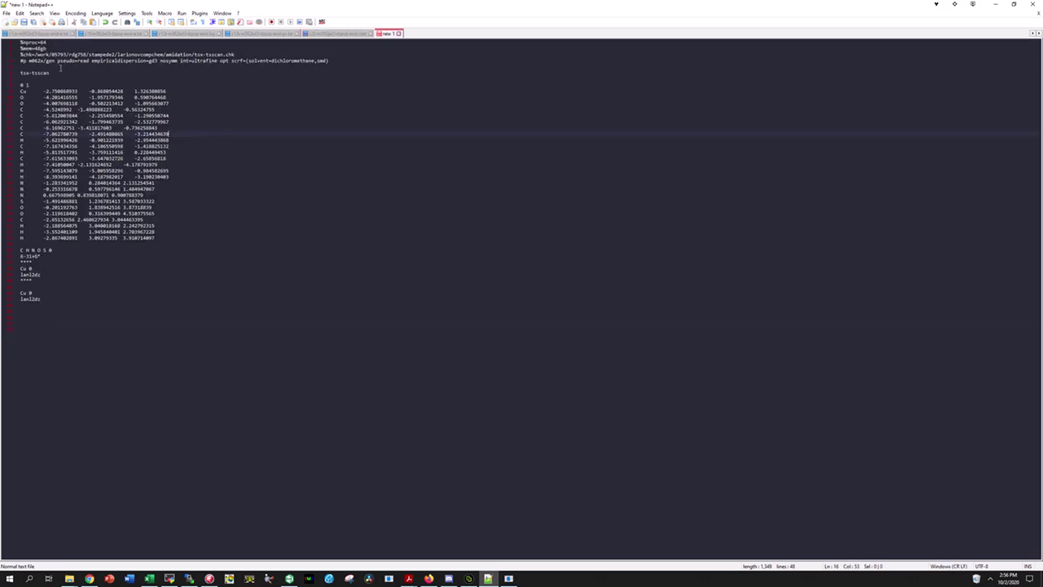
pyautogui.click(148, 69)
pyautogui.click(223, 55)
pyautogui.write('2')
pyautogui.click(335, 134)
# Change the tsx-tsscan route keyword opt to opt=(modredun,tight)
pyautogui.click(335, 34)
pyautogui.click(373, 243)
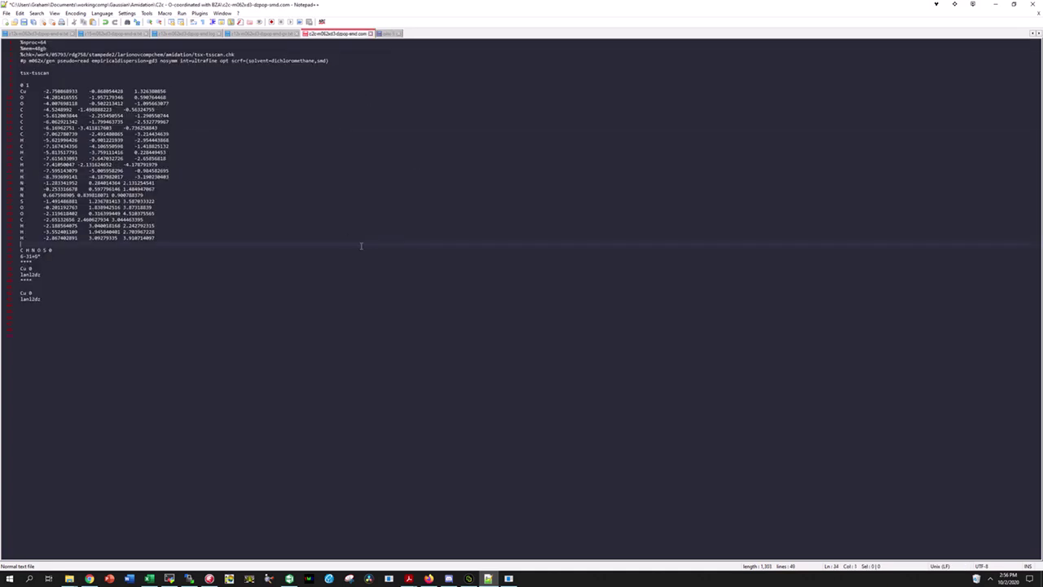
pyautogui.click(346, 237)
pyautogui.click(228, 60)
pyautogui.write('=(modredun,tight)')
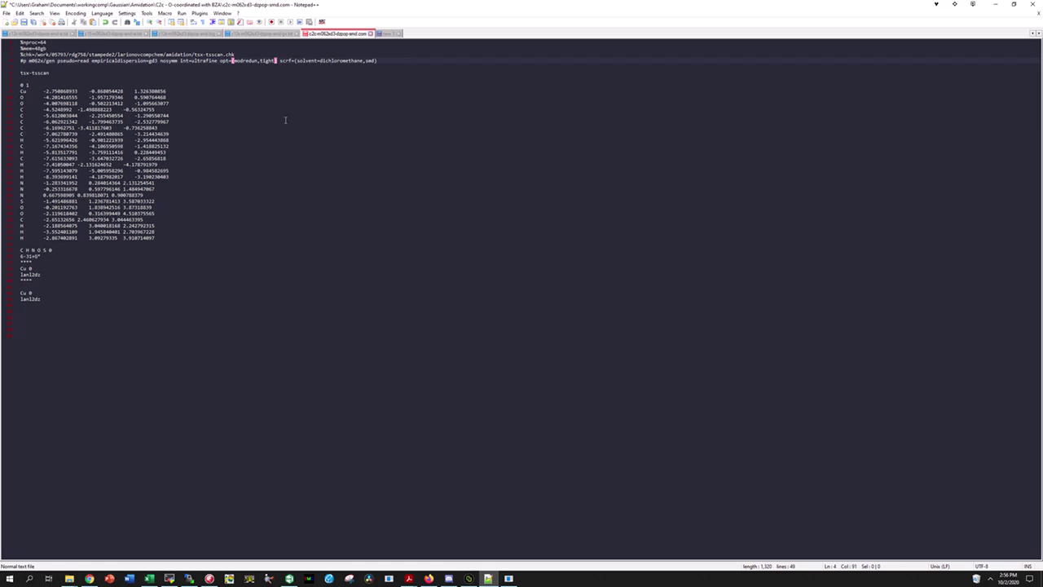
pyautogui.press('Down')
# Add the same =(modredun,tight) options after opt in the tsx-tsscan2 copy
pyautogui.moveTo(277, 60); pyautogui.dragTo(221, 60)
pyautogui.click(390, 33)
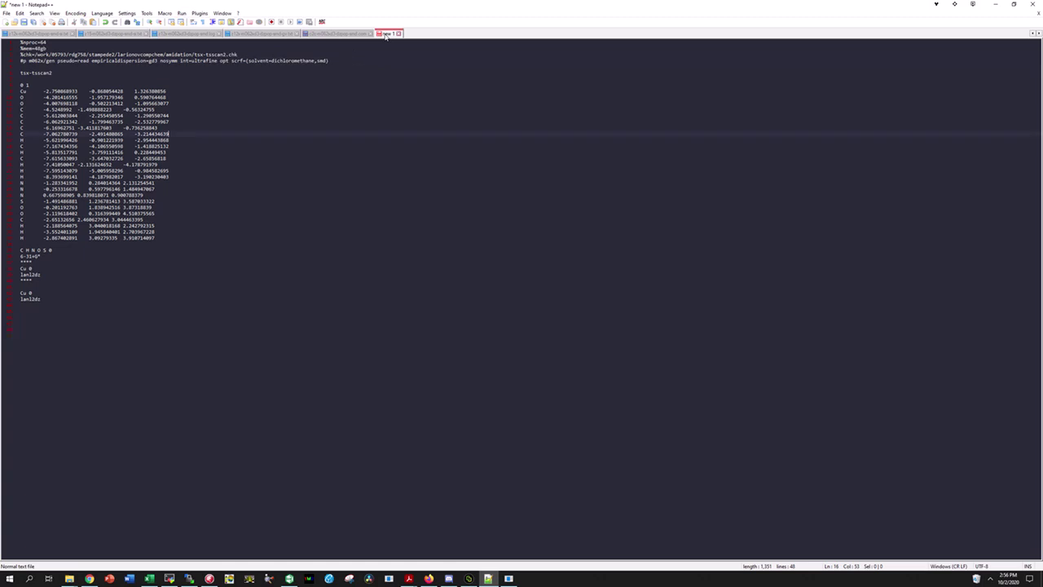
pyautogui.click(230, 61)
pyautogui.write('=(modredun,tight)')
pyautogui.click(318, 154)
pyautogui.click(335, 34)
pyautogui.click(328, 212)
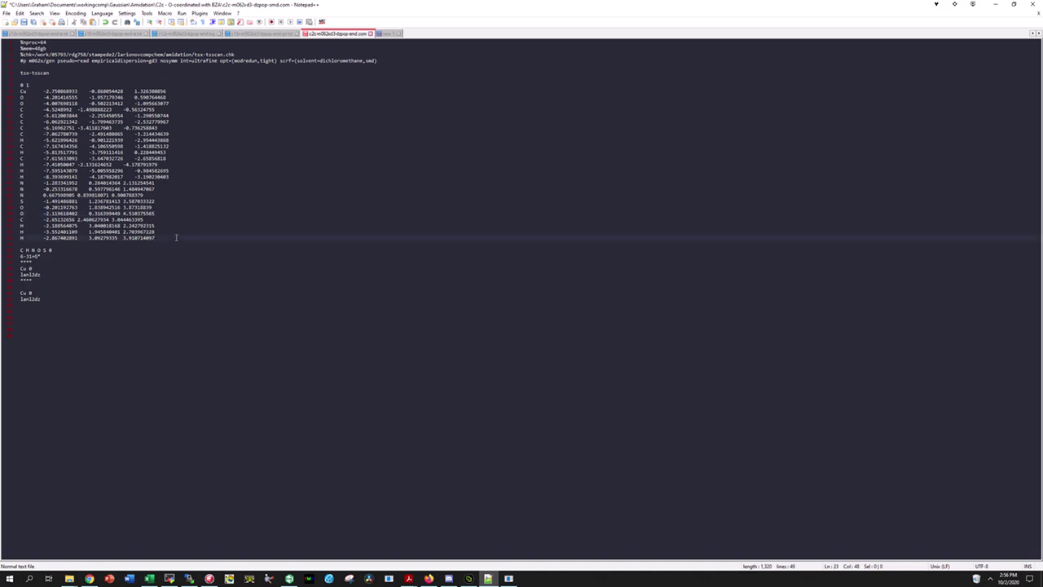
# Insert blank lines after the last coordinate line of the tsx-tsscan input
pyautogui.press('Return')
pyautogui.press('Return')
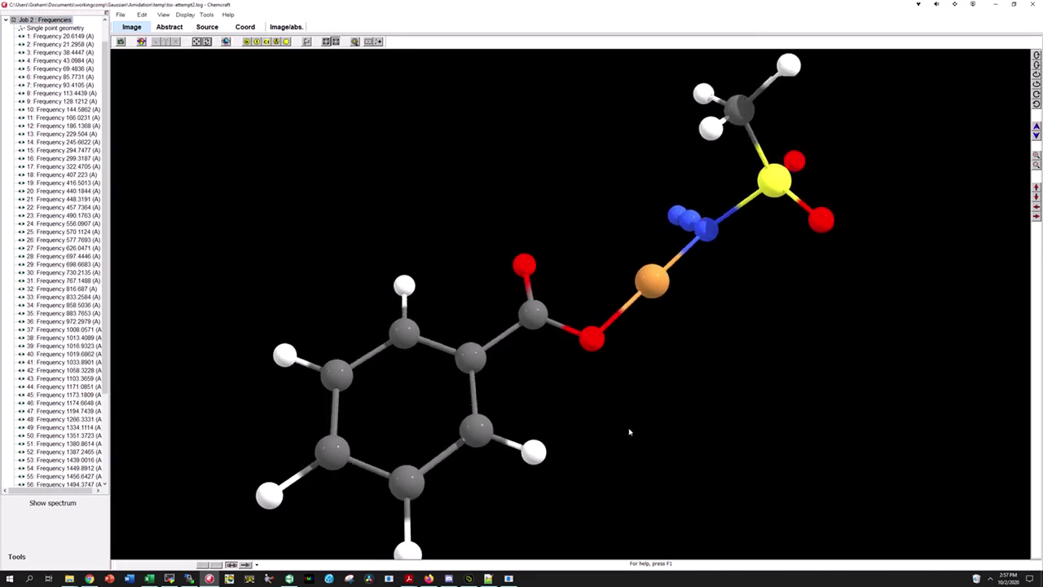
# Rotate to the Cu–azide region, measure the Cu1–N16 distance, then switch to ChemDraw
pyautogui.moveTo(618, 422); pyautogui.dragTo(589, 369)
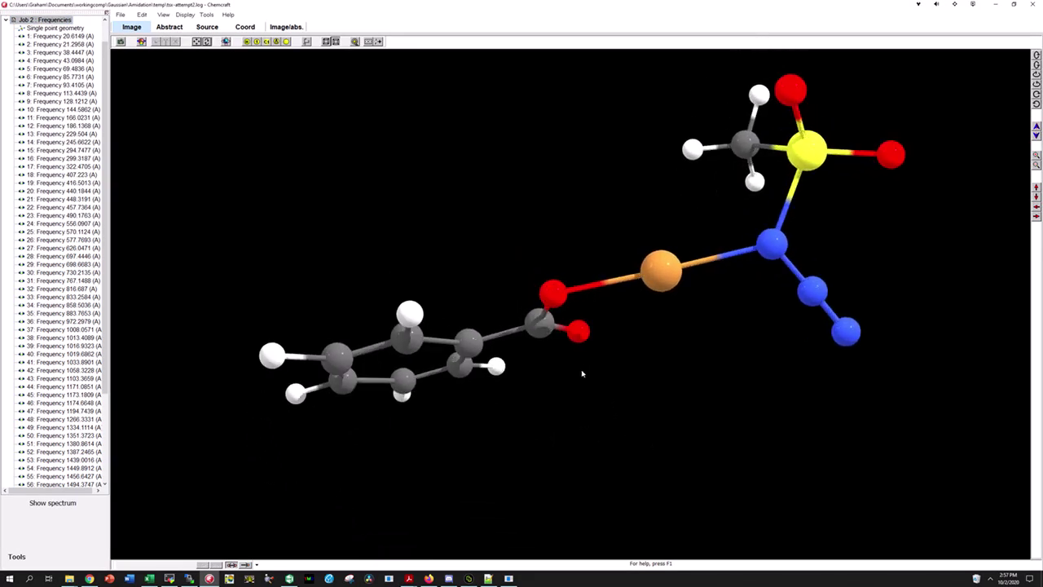
pyautogui.moveTo(668, 347); pyautogui.dragTo(669, 299)
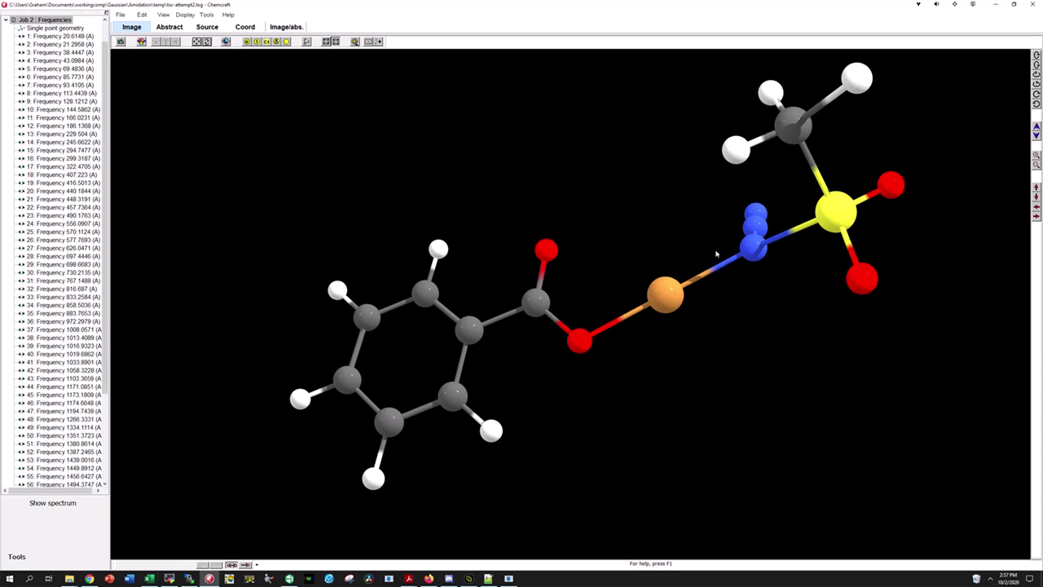
pyautogui.click(669, 295)
pyautogui.click(753, 247)
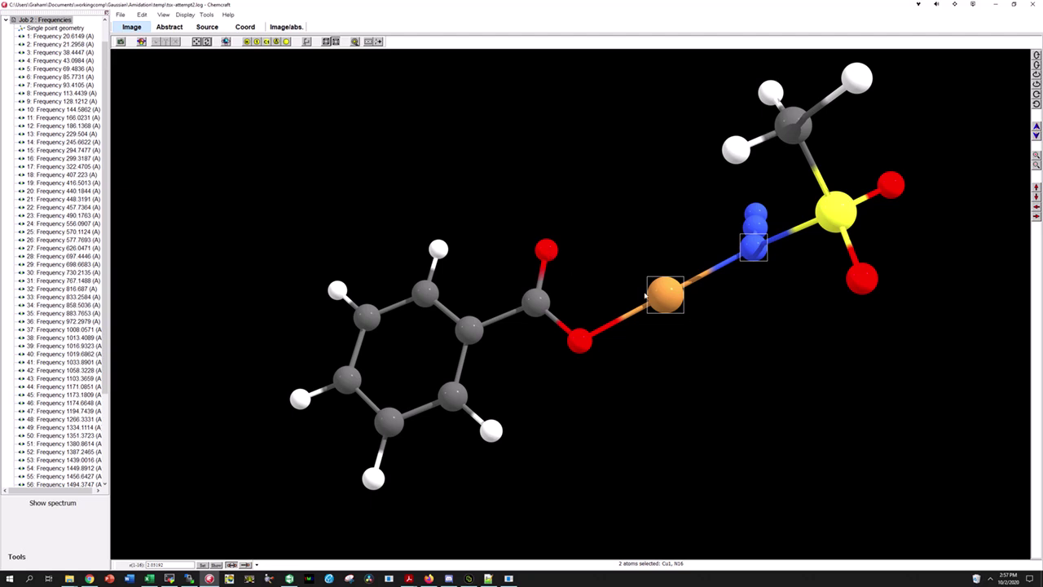
pyautogui.click(289, 578)
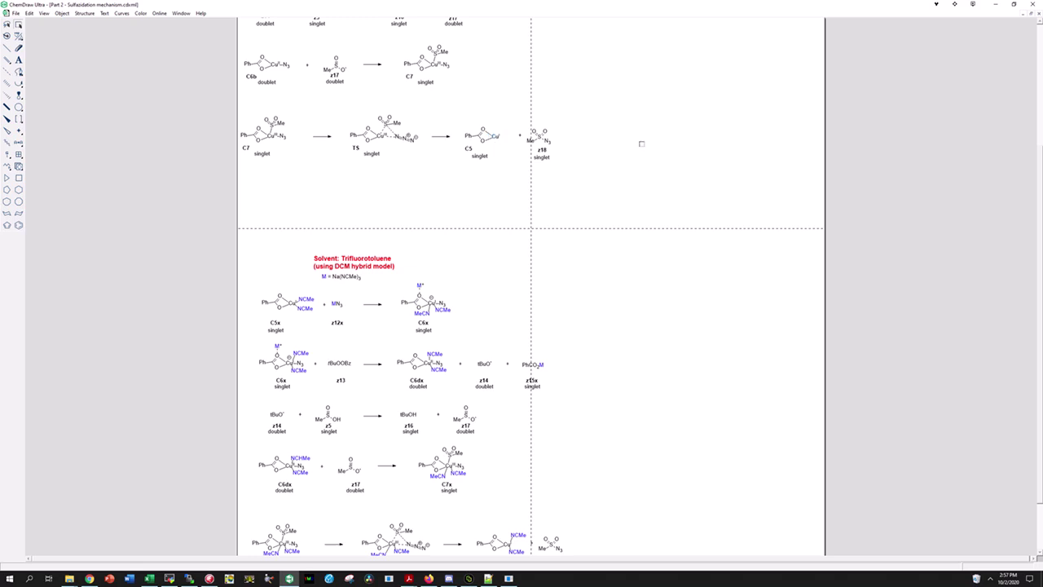
# Minimize ChemDraw to see the Cu1–N16 distance of about 2.01192 Å in Chemcraft
pyautogui.click(995, 4)
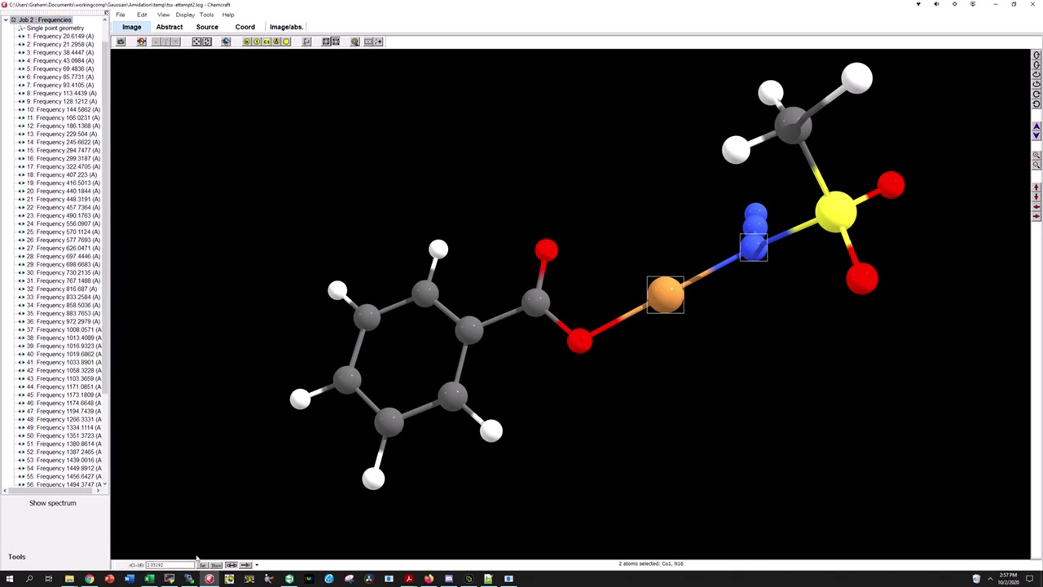
# Label all atoms by sequence number, rotate to read them, then return to Notepad++
pyautogui.click(189, 16)
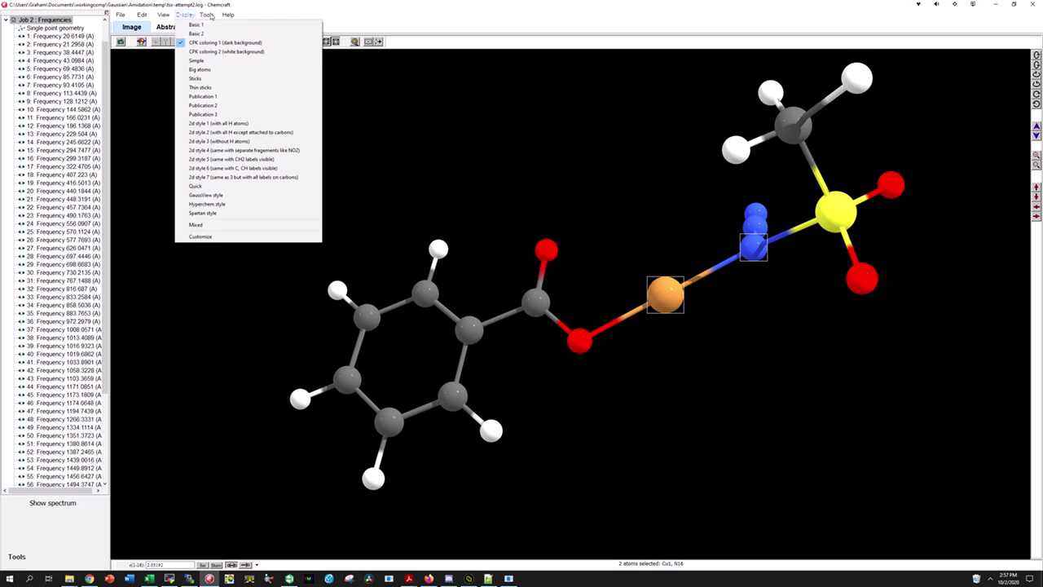
pyautogui.click(163, 15)
pyautogui.click(163, 16)
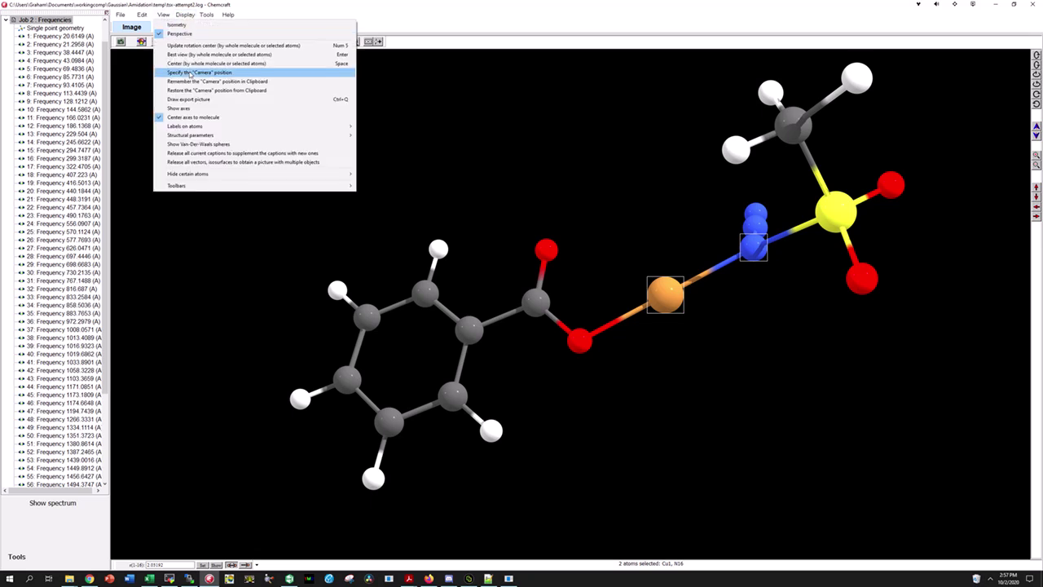
pyautogui.moveTo(186, 128)
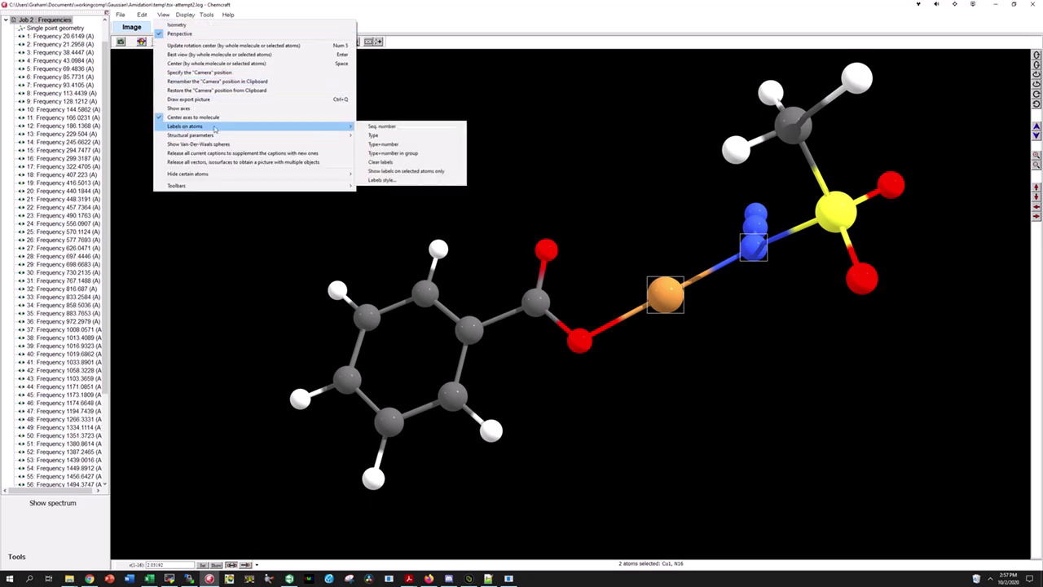
pyautogui.click(383, 127)
pyautogui.moveTo(719, 243); pyautogui.dragTo(715, 259)
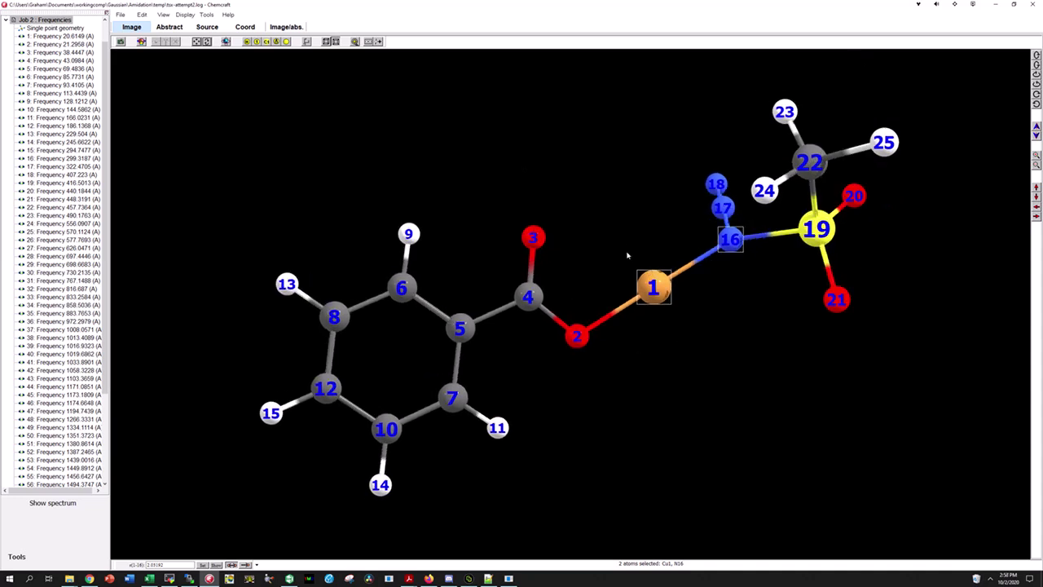
pyautogui.moveTo(632, 226)
pyautogui.mouseDown()
pyautogui.moveTo(625, 224)
pyautogui.moveTo(633, 228)
pyautogui.mouseUp()
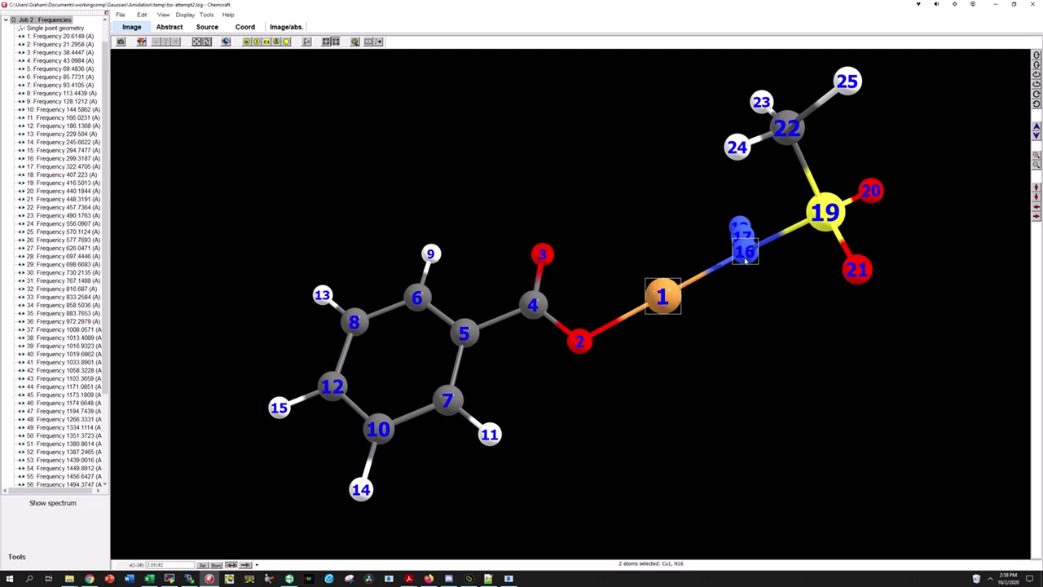
pyautogui.click(488, 578)
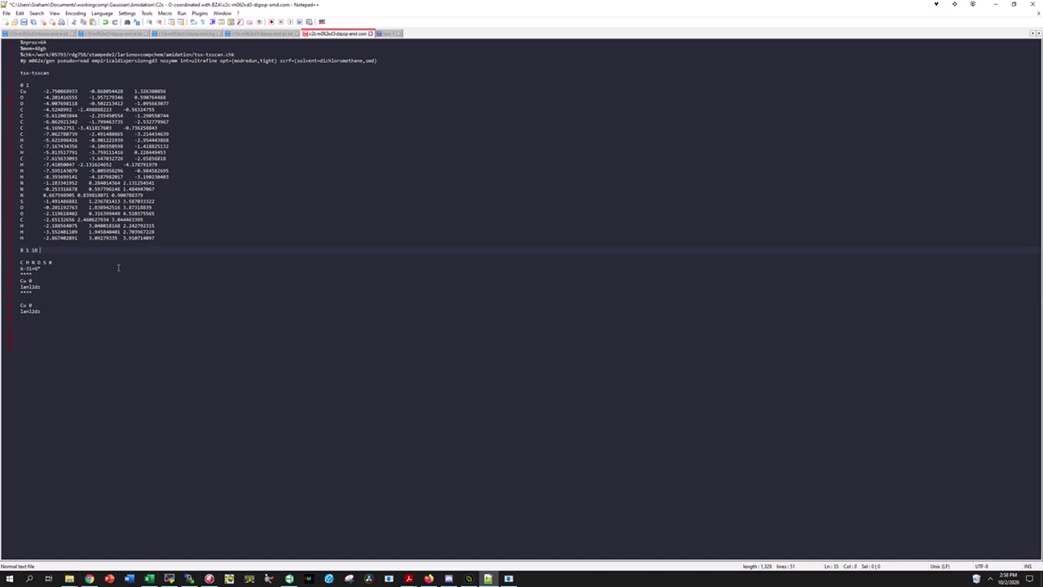
# Type the scan line B 1 16 s 25 0.1 below the coordinates, correcting the step value
pyautogui.write('s 25')
pyautogui.write('0.1')
pyautogui.hotkey('shift', 'Left')
pyautogui.hotkey('shift', 'Left')
pyautogui.hotkey('shift', 'Left')
pyautogui.hotkey('shift', 'Left')
pyautogui.hotkey('shift', 'Left')
pyautogui.hotkey('shift', 'Left')
pyautogui.click(78, 255)
pyautogui.click(77, 249)
pyautogui.write('0')
pyautogui.press('BackSpace')
pyautogui.press('BackSpace')
pyautogui.press('BackSpace')
pyautogui.press('BackSpace')
pyautogui.write('0.1')
pyautogui.click(117, 313)
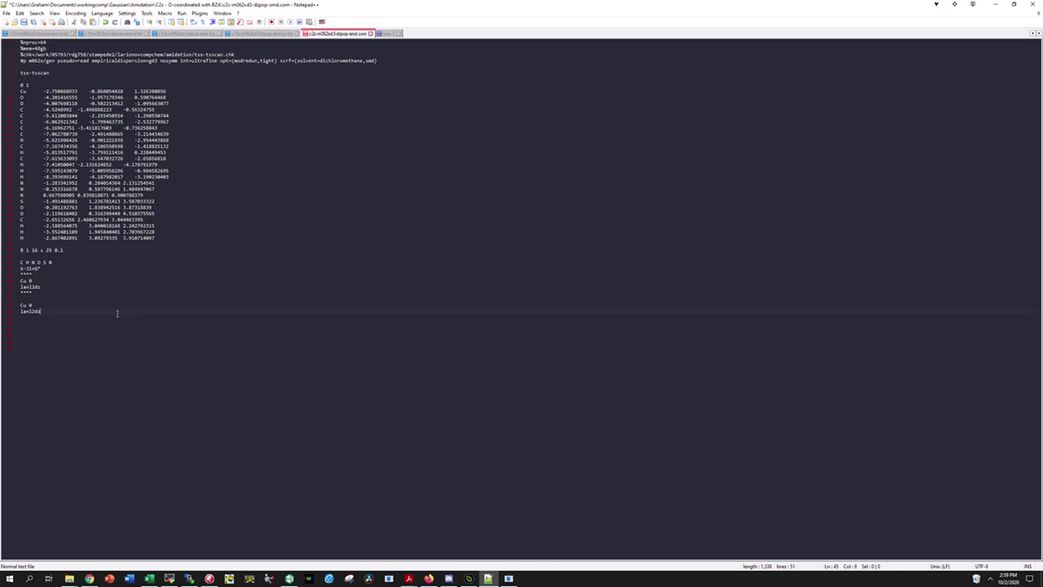
pyautogui.click(46, 328)
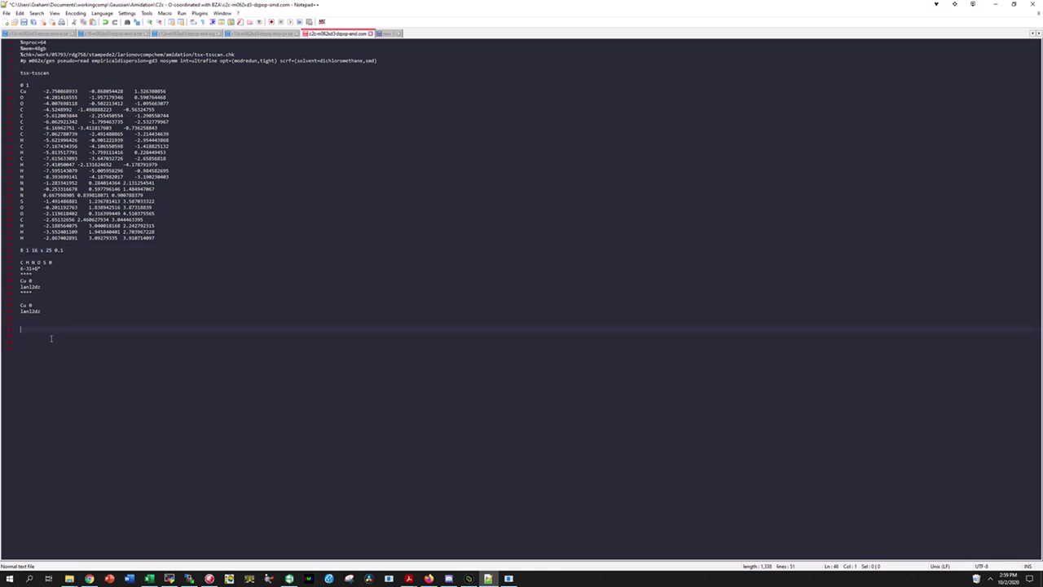
# Open the tsx-tsscan2 tab, then measure the Cu1–S19 distance (about 3.3357 Å) in Chemcraft
pyautogui.click(390, 34)
pyautogui.click(251, 221)
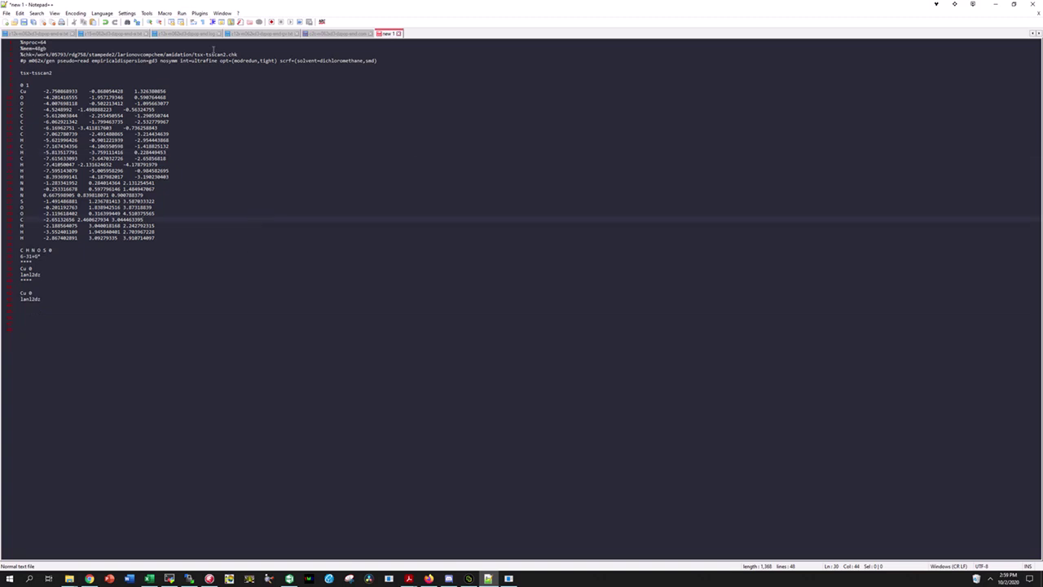
pyautogui.click(210, 579)
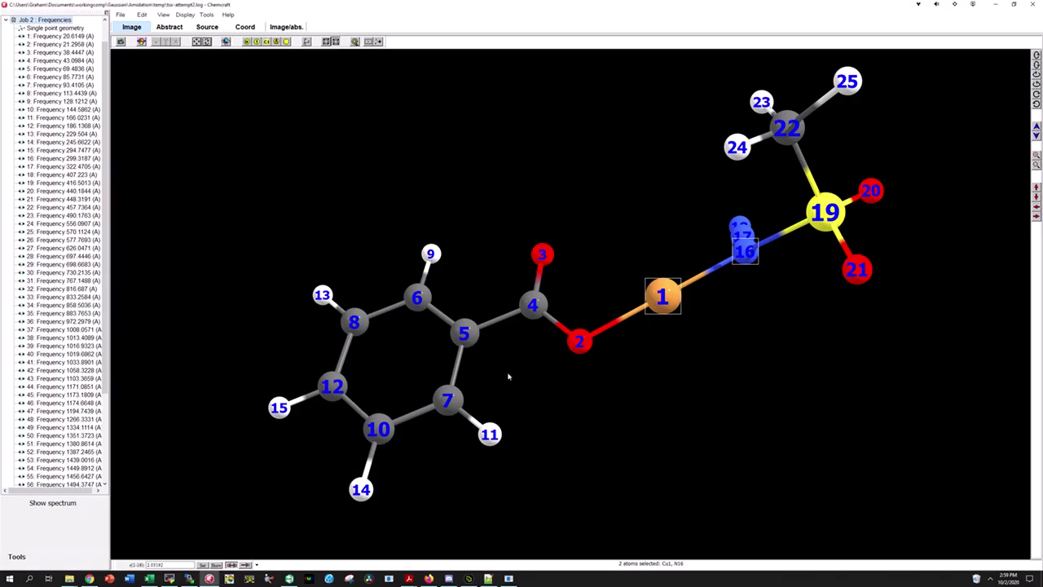
pyautogui.moveTo(654, 410); pyautogui.dragTo(728, 321)
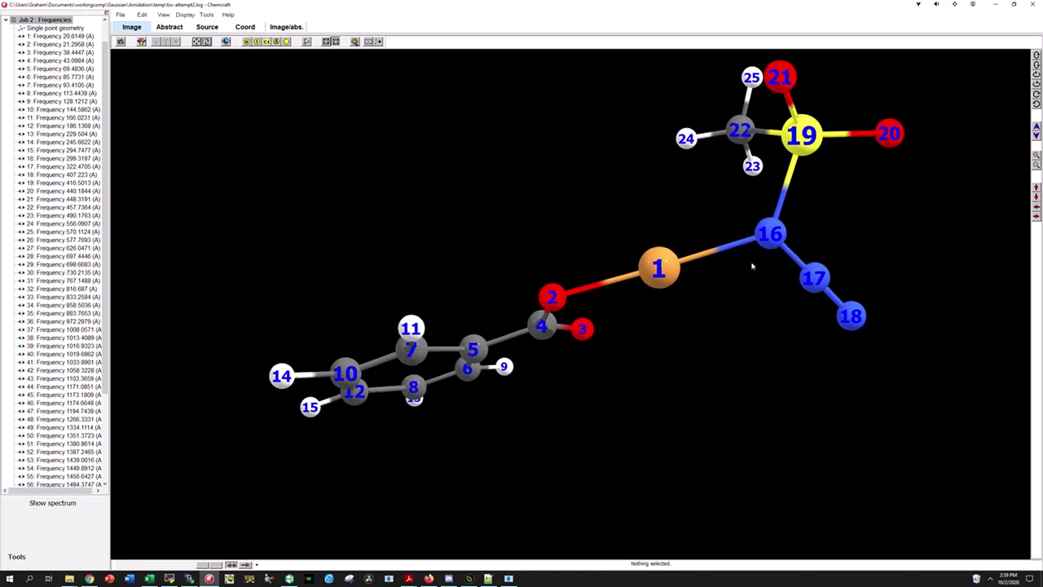
pyautogui.click(805, 140)
pyautogui.click(665, 268)
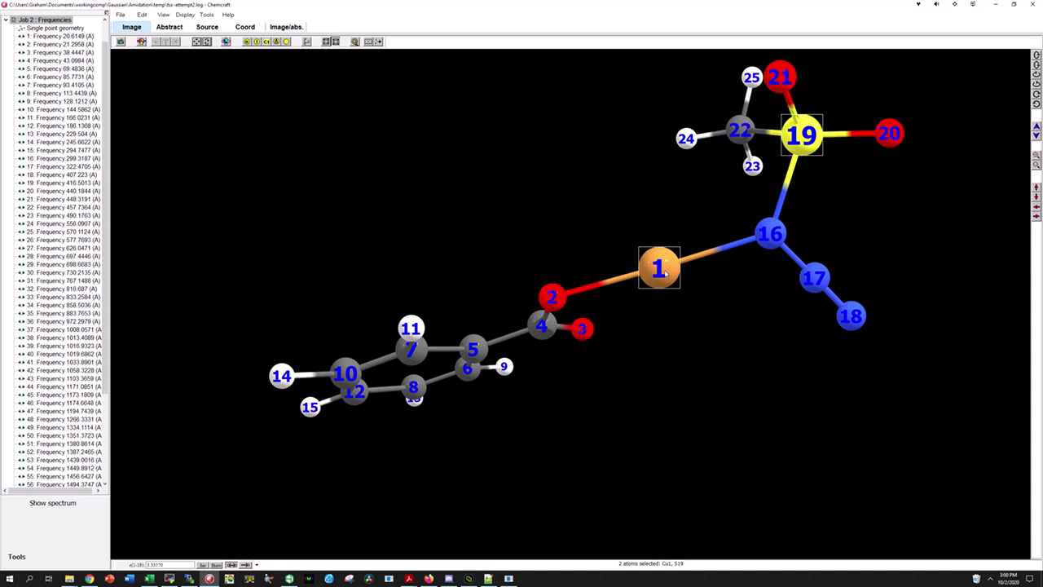
# Add the scan line B 1 19 25 -0.3 below the tsx-tsscan2 coordinates
pyautogui.click(1003, 8)
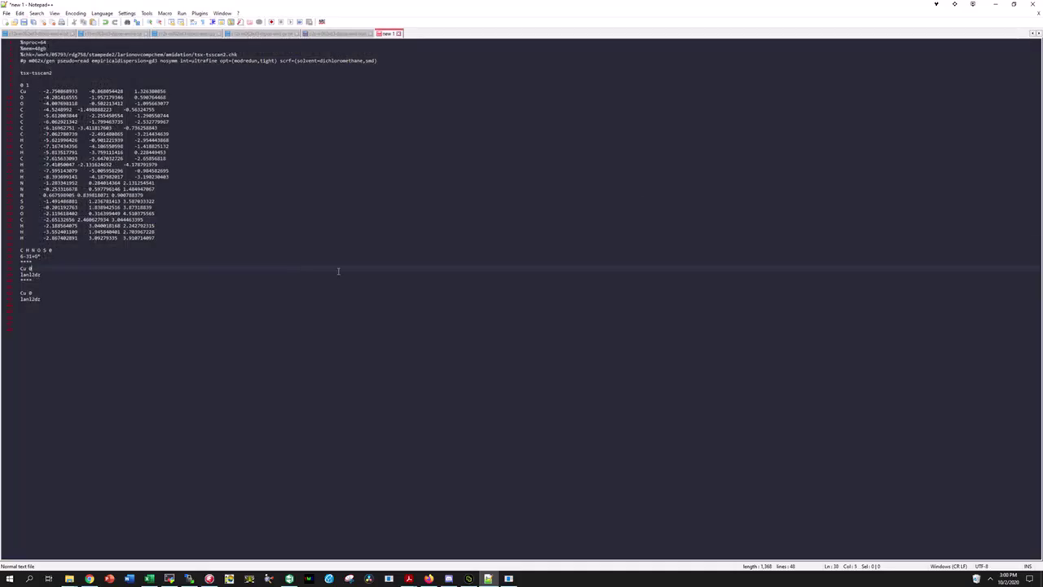
pyautogui.click(185, 237)
pyautogui.press('Return')
pyautogui.press('Return')
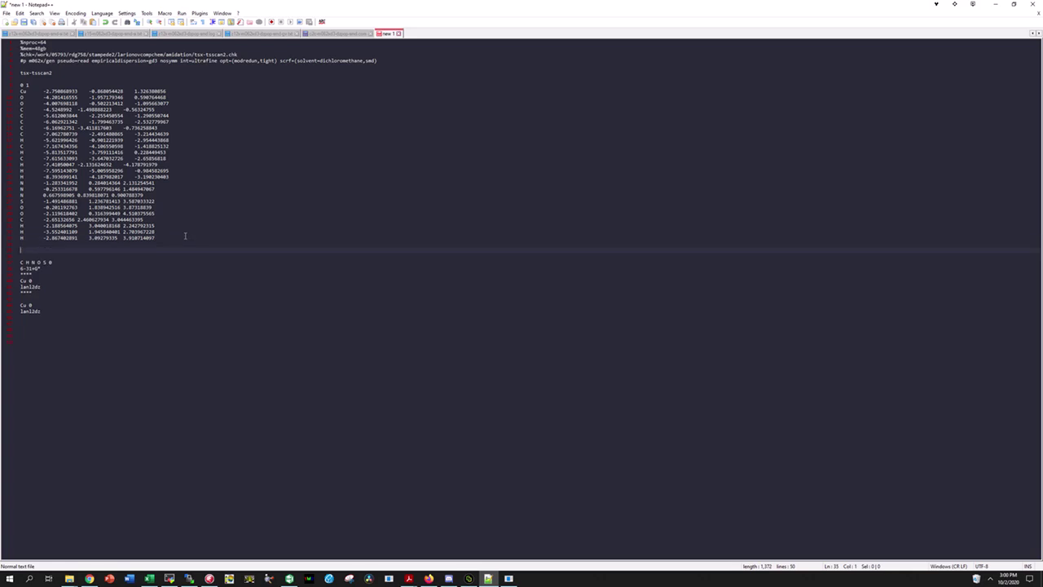
pyautogui.press('Down')
pyautogui.press('Down')
pyautogui.write('B 1 19 25 -0.3')
pyautogui.click(166, 254)
# Select the entire tsx-tsscan input in the c2c tab
pyautogui.click(178, 122)
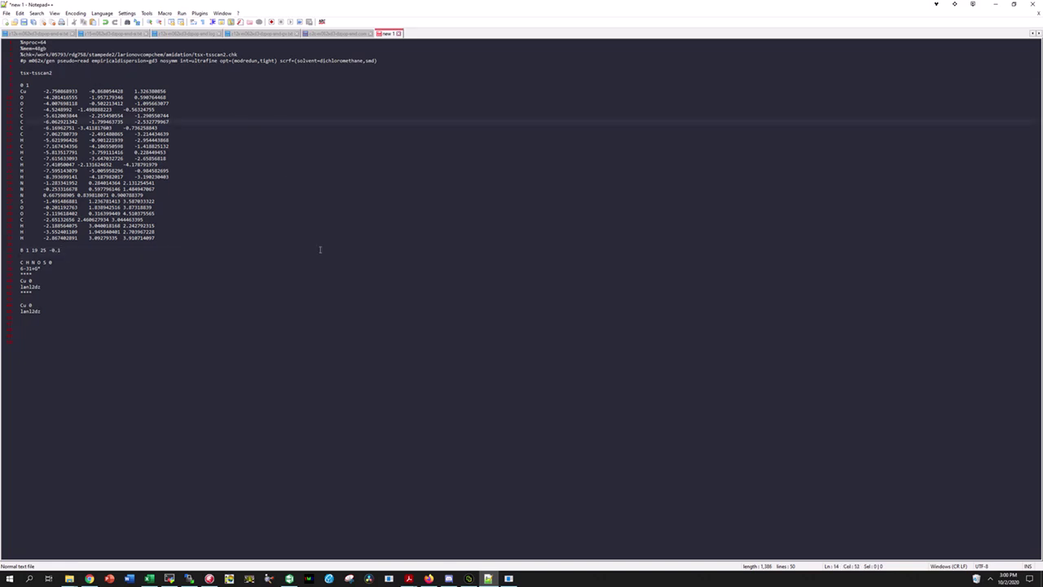
pyautogui.click(332, 33)
pyautogui.moveTo(21, 336); pyautogui.dragTo(21, 43)
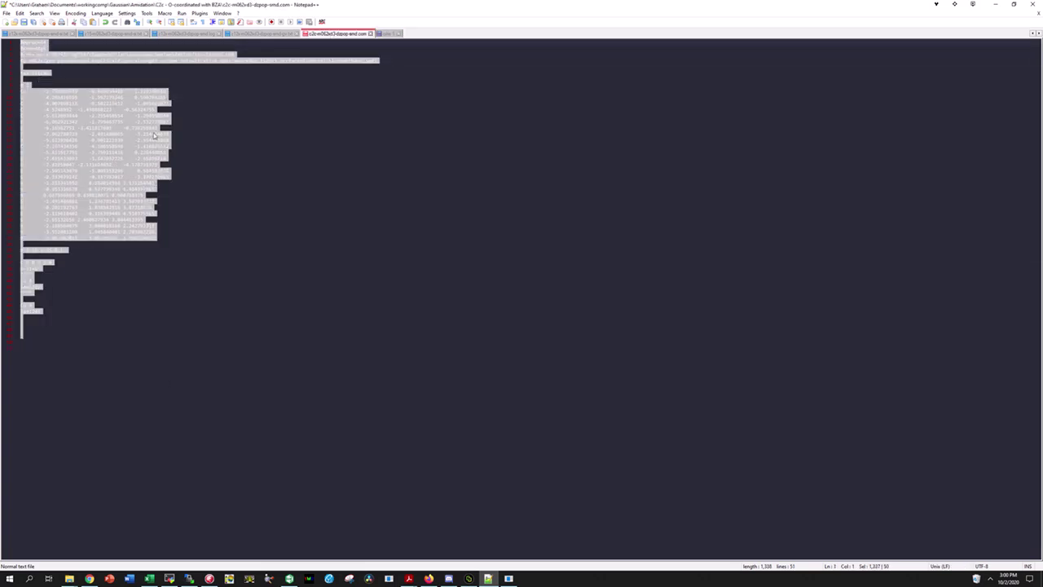
# Maximize the MobaXterm terminal, check the current folder with pwd, and create tsx-tsscan.com in vi
pyautogui.click(169, 579)
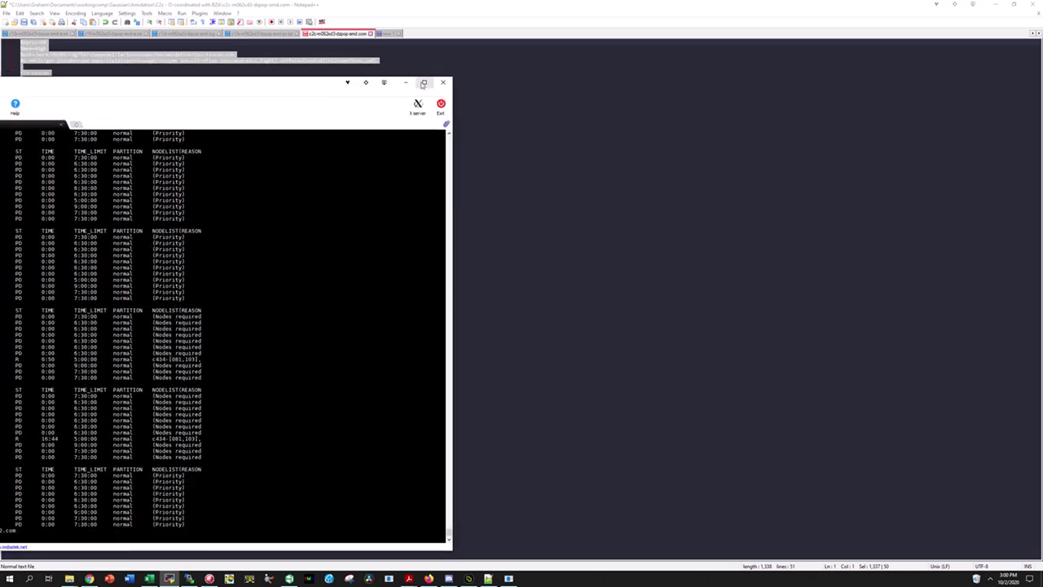
pyautogui.click(425, 82)
pyautogui.moveTo(566, 245); pyautogui.dragTo(562, 275)
pyautogui.write('pwd')
pyautogui.press('Return')
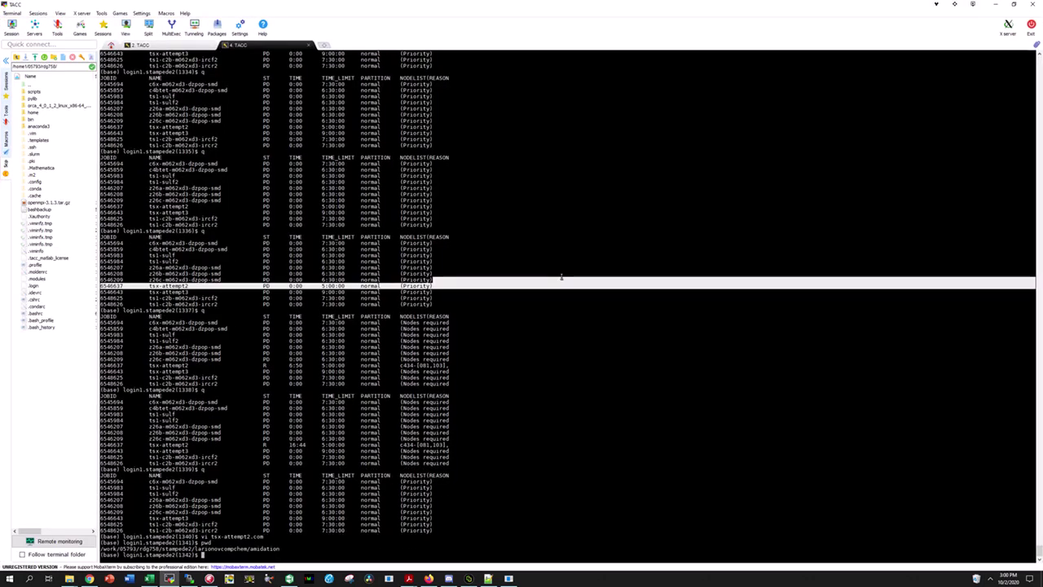
pyautogui.click(259, 548)
pyautogui.moveTo(306, 546); pyautogui.dragTo(282, 550)
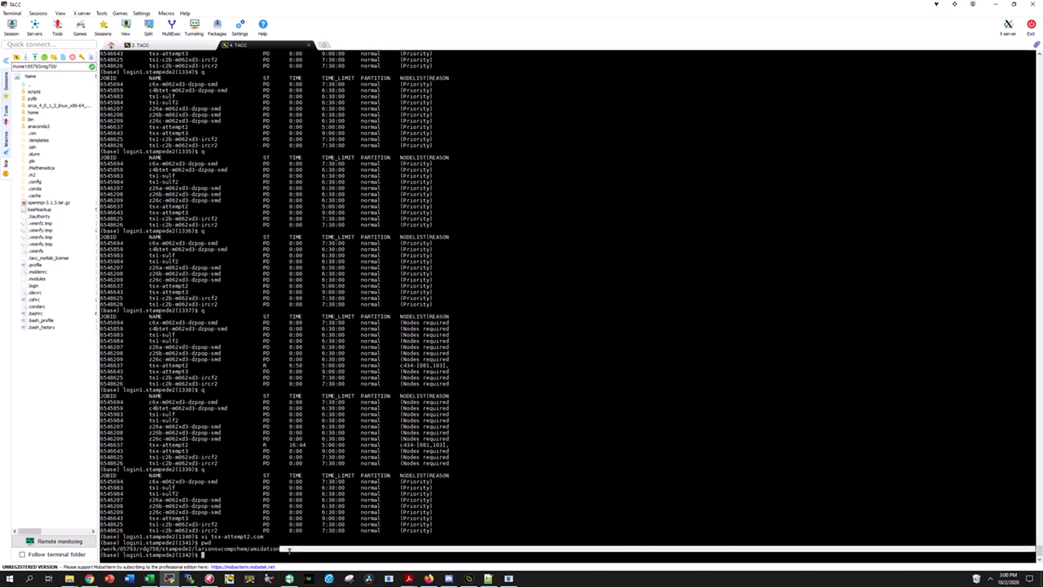
pyautogui.write('vi tsx-tsscan.com')
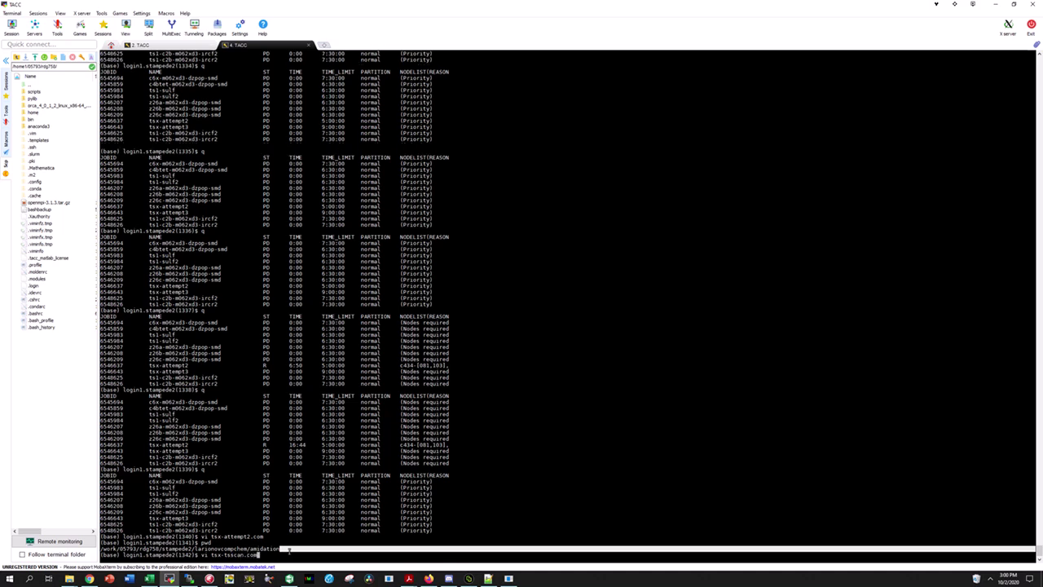
pyautogui.press('Return')
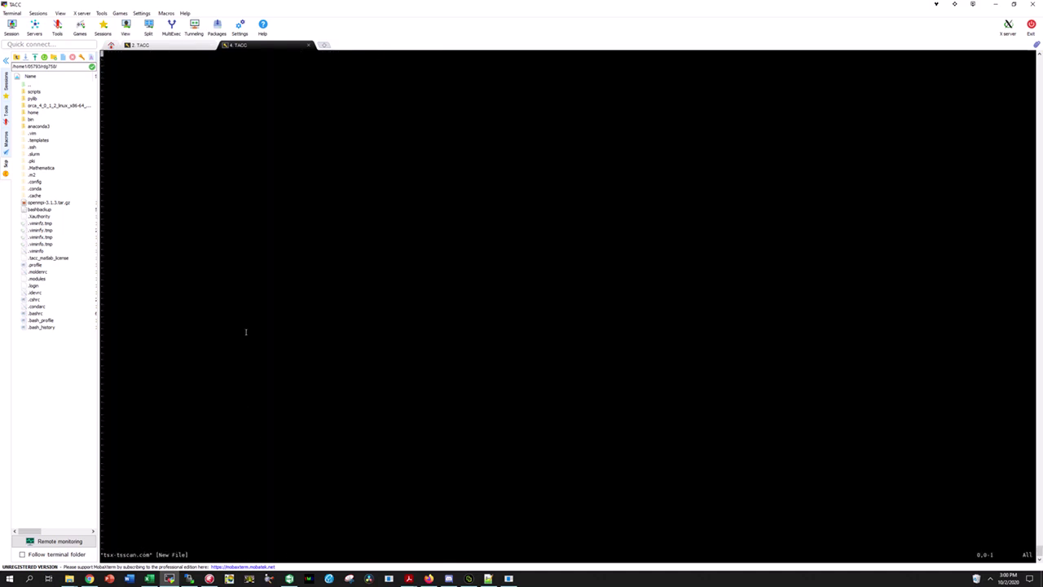
# Paste the Gaussian bond-scan input into tsx-tsscan.com, check its ending, and save with :wq
pyautogui.press('i')
pyautogui.rightClick(169, 90)
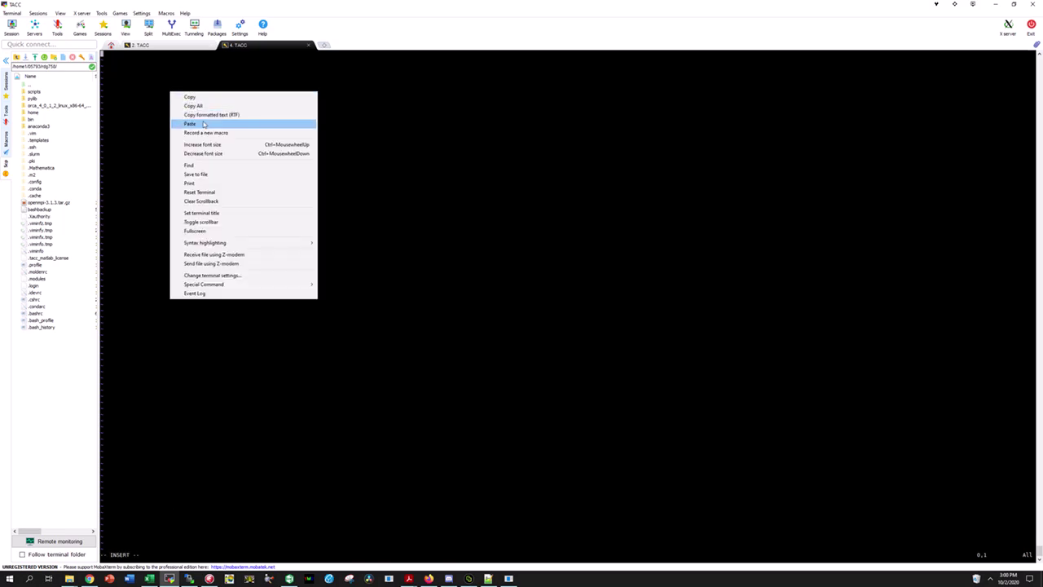
pyautogui.click(204, 123)
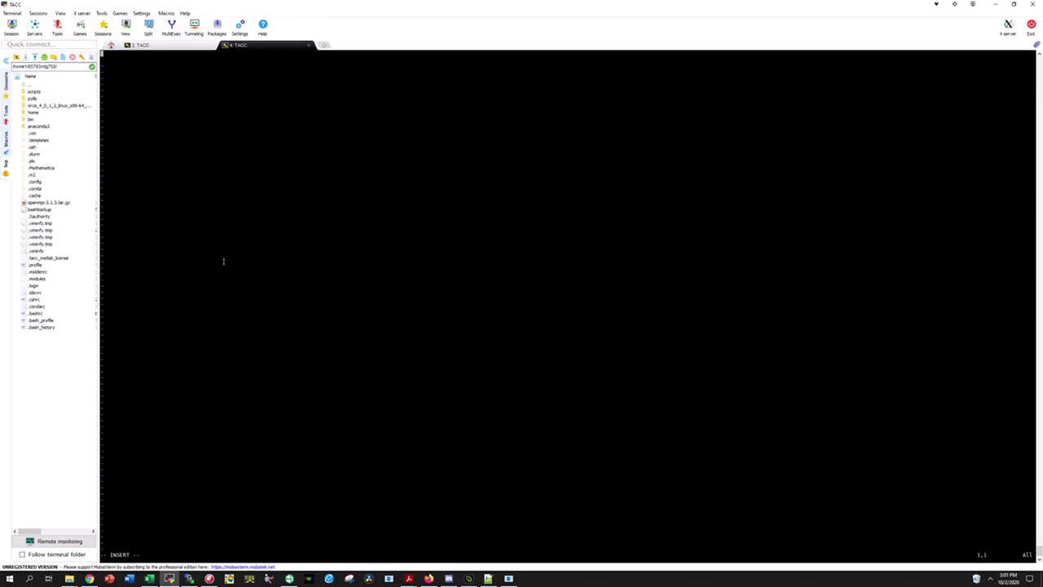
pyautogui.rightClick(204, 154)
pyautogui.click(244, 186)
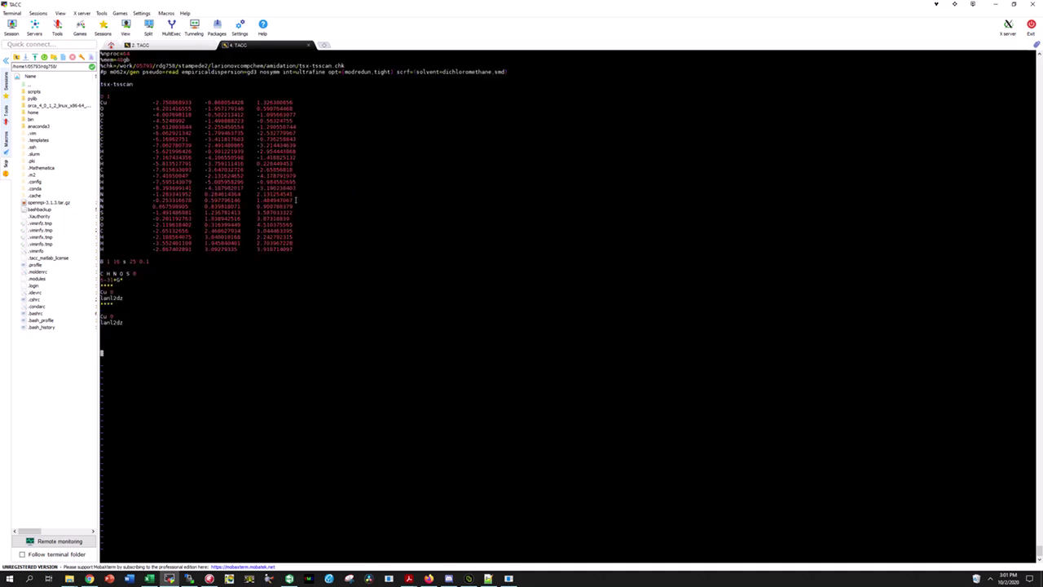
pyautogui.press('Up')
pyautogui.press('Up')
pyautogui.press('Up')
pyautogui.press('Up')
pyautogui.press('Down')
pyautogui.press('Down')
pyautogui.press('Down')
pyautogui.press('Down')
pyautogui.press('Down')
pyautogui.press('Up')
pyautogui.press('Up')
pyautogui.press('Up')
pyautogui.press('Up')
pyautogui.press('Up')
pyautogui.press('Down')
pyautogui.press('Down')
pyautogui.press('Down')
pyautogui.press('Down')
pyautogui.press('Down')
pyautogui.press('Up')
pyautogui.press('Up')
pyautogui.press('Up')
pyautogui.press('Up')
pyautogui.write(':wq')
pyautogui.press('Return')
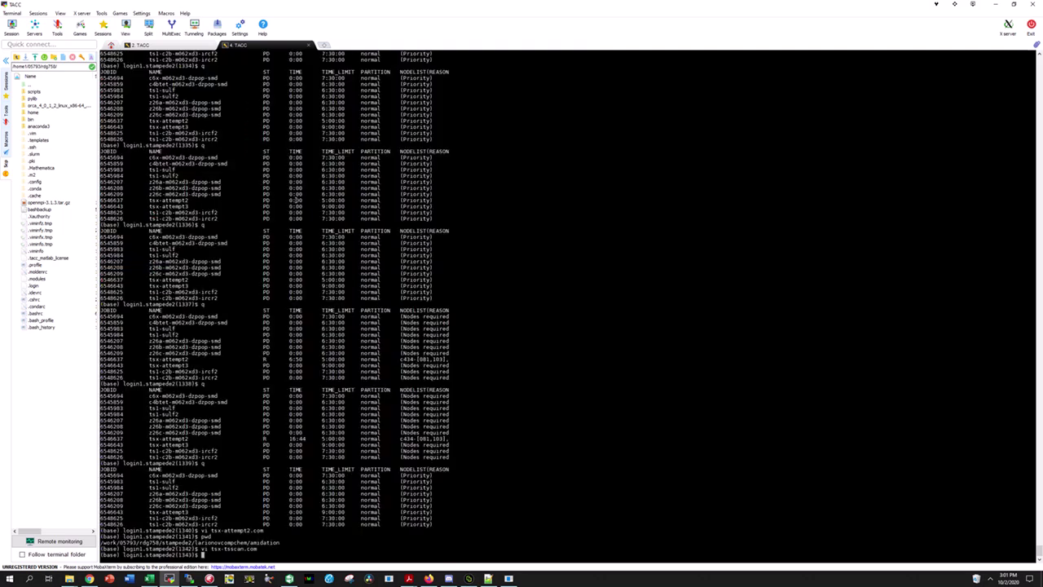
# Create and open a new file tsx-tsscan2.com in vi from the recalled command
pyautogui.press('Up')
pyautogui.press('Left')
pyautogui.press('Left')
pyautogui.press('Left')
pyautogui.press('Left')
pyautogui.write('2')
pyautogui.press('Return')
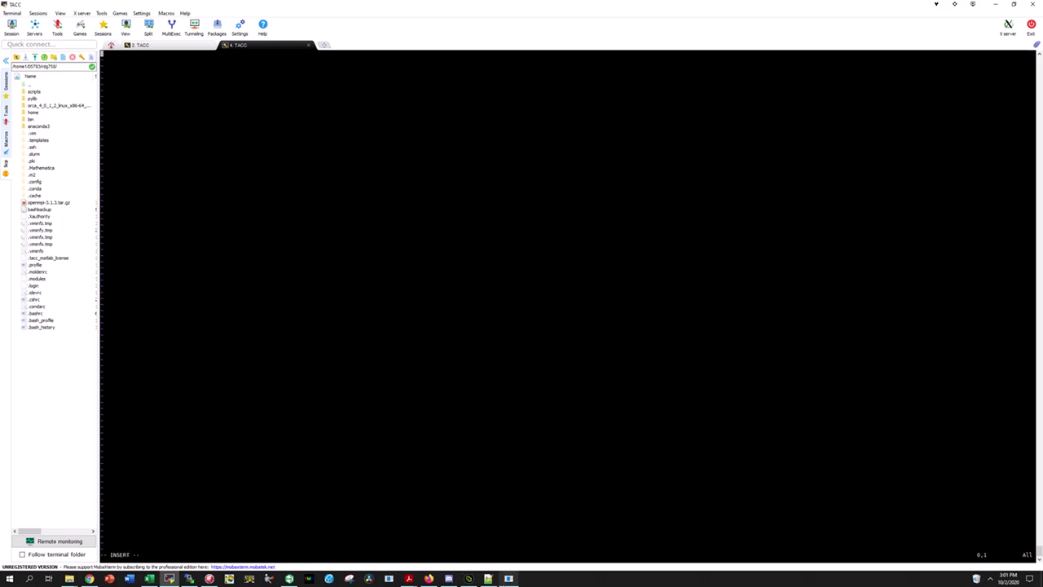
# Copy the tsx-tsscan2 Cu–S scan input from a new Notepad++ document
pyautogui.click(488, 579)
pyautogui.hotkey('ctrl', 'n')
pyautogui.hotkey('ctrl', 'v')
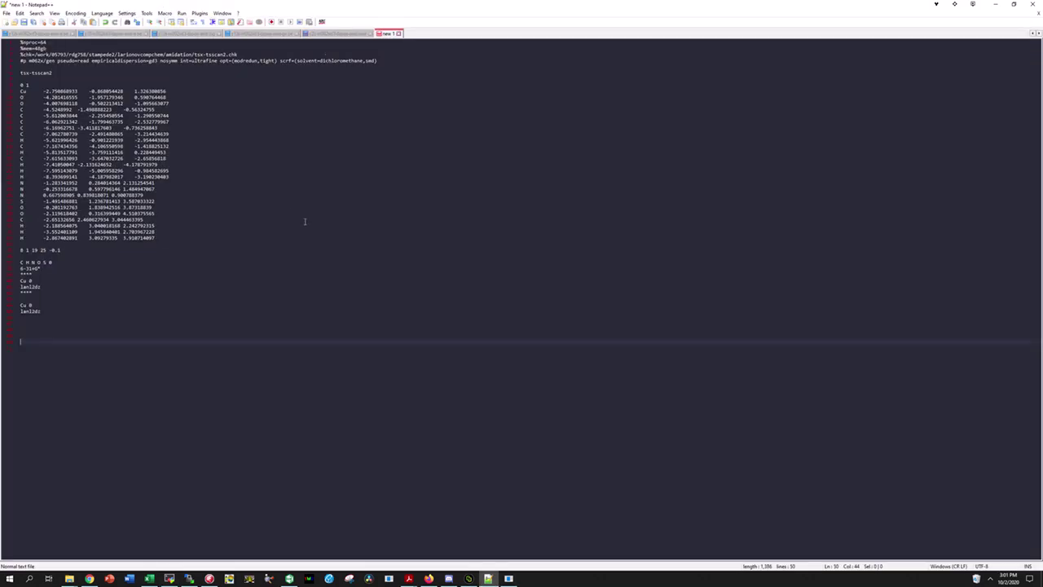
pyautogui.hotkey('shift', 'Up')
pyautogui.hotkey('shift', 'Up')
pyautogui.hotkey('shift', 'Up')
pyautogui.hotkey('shift', 'Up')
pyautogui.hotkey('shift', 'Up')
pyautogui.hotkey('shift', 'Up')
pyautogui.hotkey('shift', 'Up')
pyautogui.hotkey('shift', 'Up')
pyautogui.hotkey('shift', 'Up')
pyautogui.hotkey('shift', 'Up')
pyautogui.hotkey('shift', 'Up')
pyautogui.hotkey('shift', 'Up')
pyautogui.hotkey('shift', 'Up')
pyautogui.hotkey('shift', 'Up')
pyautogui.hotkey('shift', 'Up')
pyautogui.hotkey('shift', 'Up')
pyautogui.hotkey('shift', 'Up')
pyautogui.hotkey('shift', 'Up')
pyautogui.hotkey('shift', 'Up')
pyautogui.hotkey('shift', 'Up')
pyautogui.hotkey('ctrl', 'c')
# Paste the Cu–S scan input into tsx-tsscan2.com and save it with :wq
pyautogui.click(169, 579)
pyautogui.rightClick(199, 266)
pyautogui.click(220, 295)
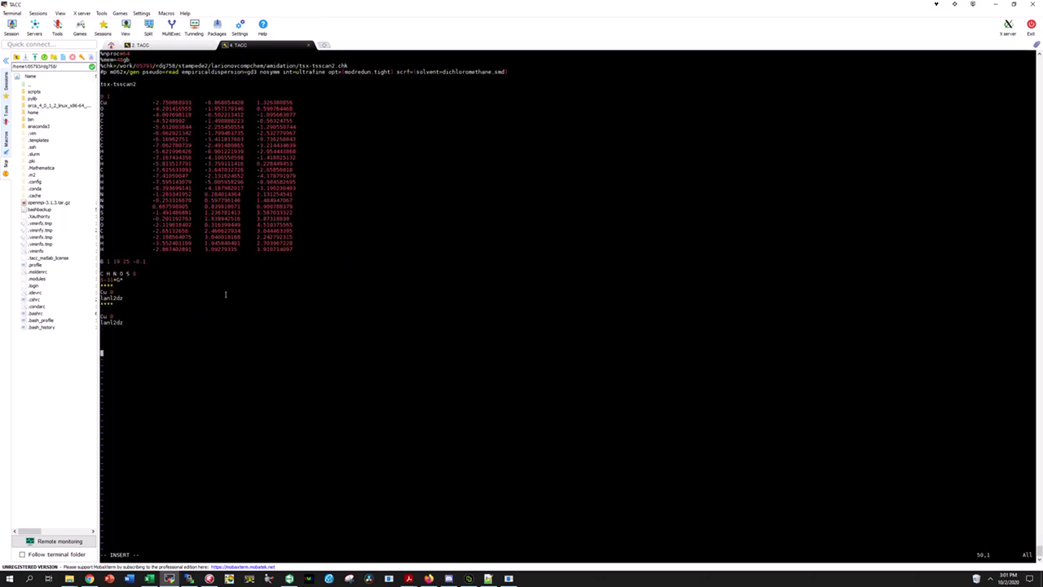
pyautogui.press('Escape')
pyautogui.write(':')
pyautogui.write(':')
pyautogui.write('wq')
pyautogui.press('Return')
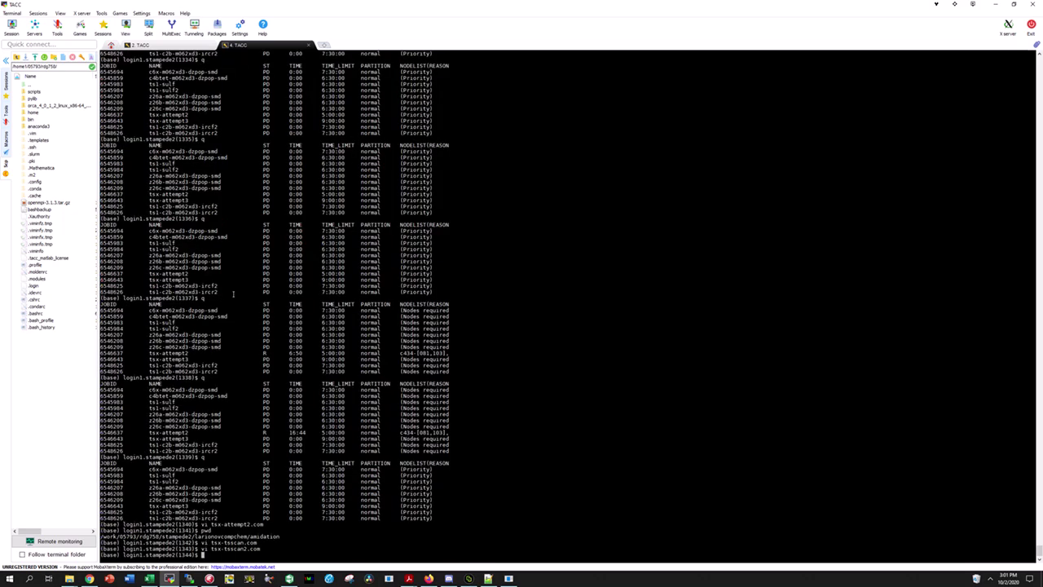
# Open a new empty job-script file tsx-tsscan in vi, ready for inserting text
pyautogui.press('Up')
pyautogui.press('Up')
pyautogui.press('BackSpace')
pyautogui.press('BackSpace')
pyautogui.press('BackSpace')
pyautogui.press('BackSpace')
pyautogui.write('3.com')
pyautogui.press('Return')
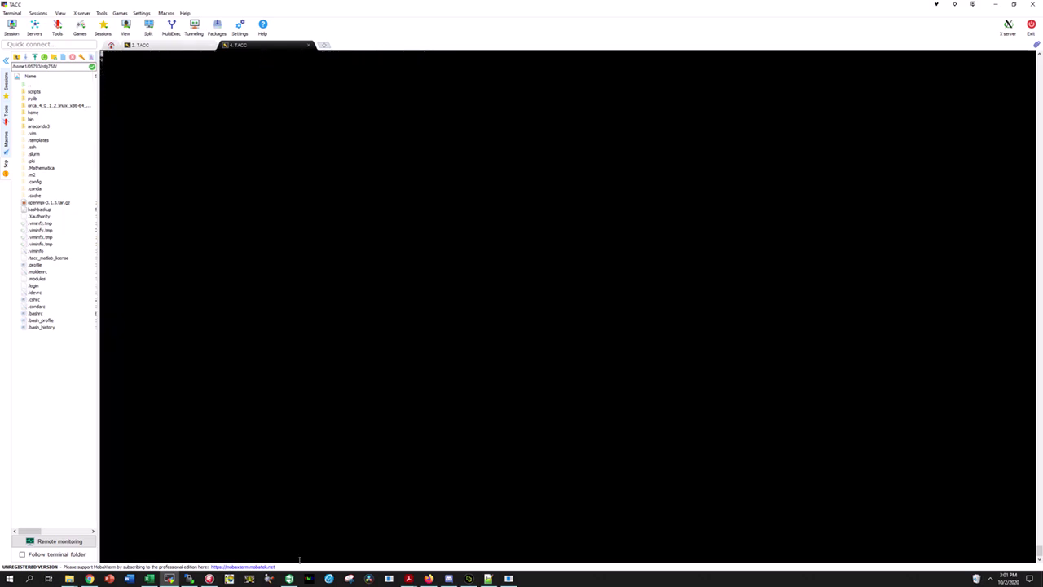
pyautogui.press('i')
pyautogui.click(488, 579)
# In the Gaussian Submission Script, lengthen the #SBATCH -t run time to 09:30:00
pyautogui.click(709, 158)
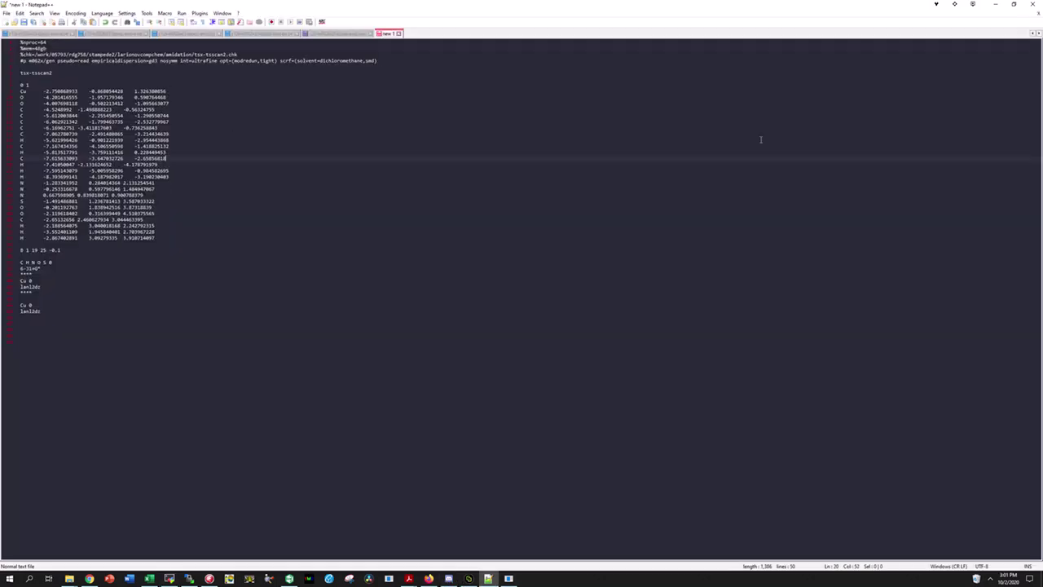
pyautogui.click(1032, 33)
pyautogui.click(1032, 33)
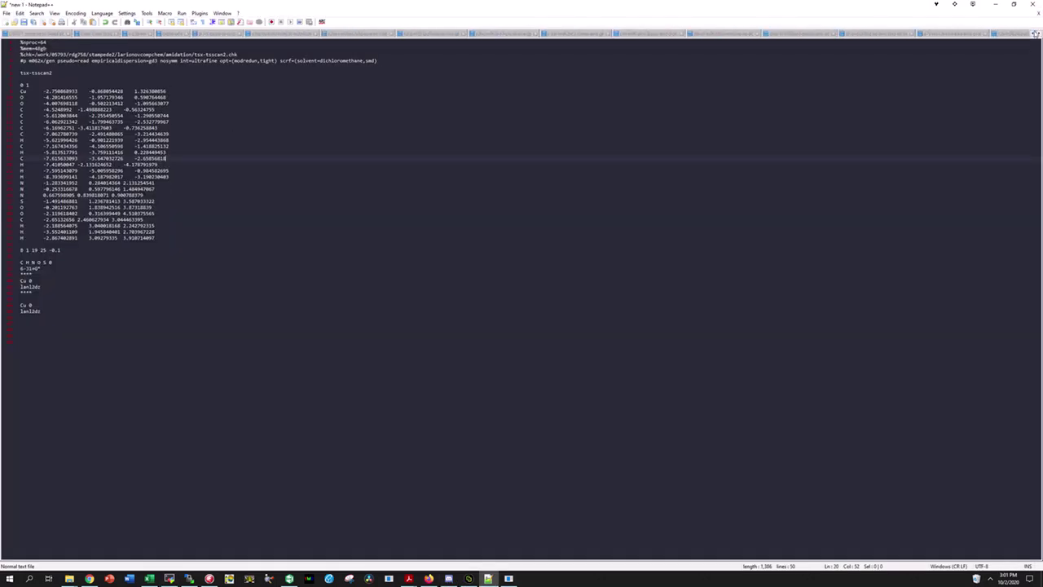
pyautogui.click(33, 33)
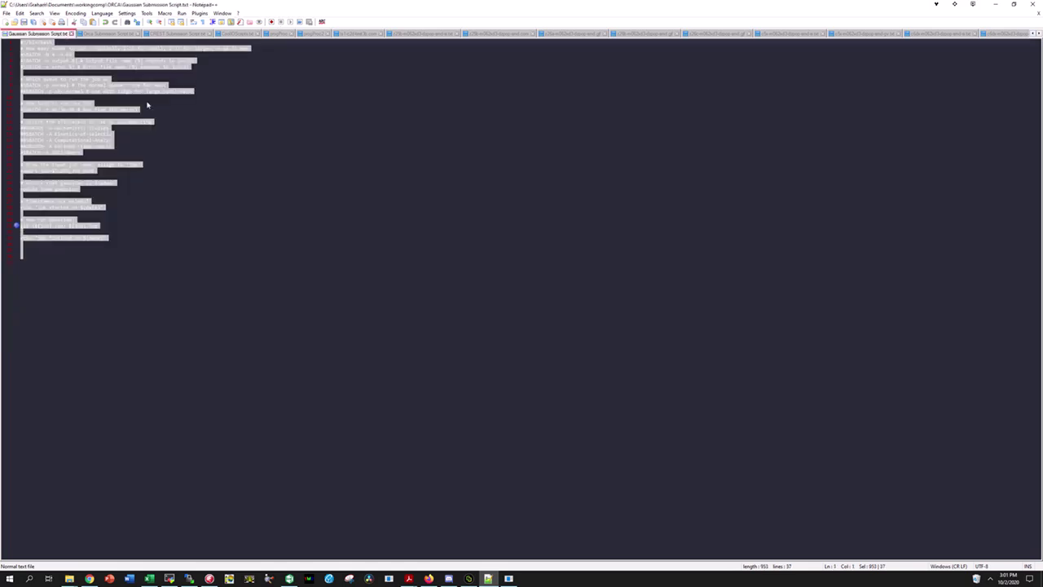
pyautogui.click(55, 109)
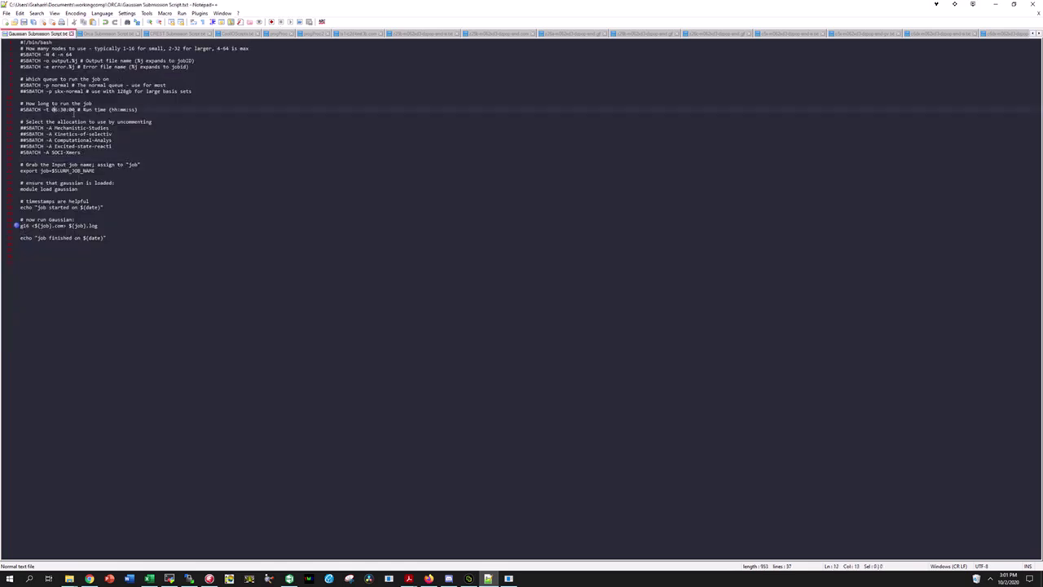
pyautogui.press('Delete')
pyautogui.write('8')
pyautogui.click(62, 109)
# Comment out the SOCI-Xmers allocation, enable Mechanistic-Studies, and copy the whole script
pyautogui.click(24, 152)
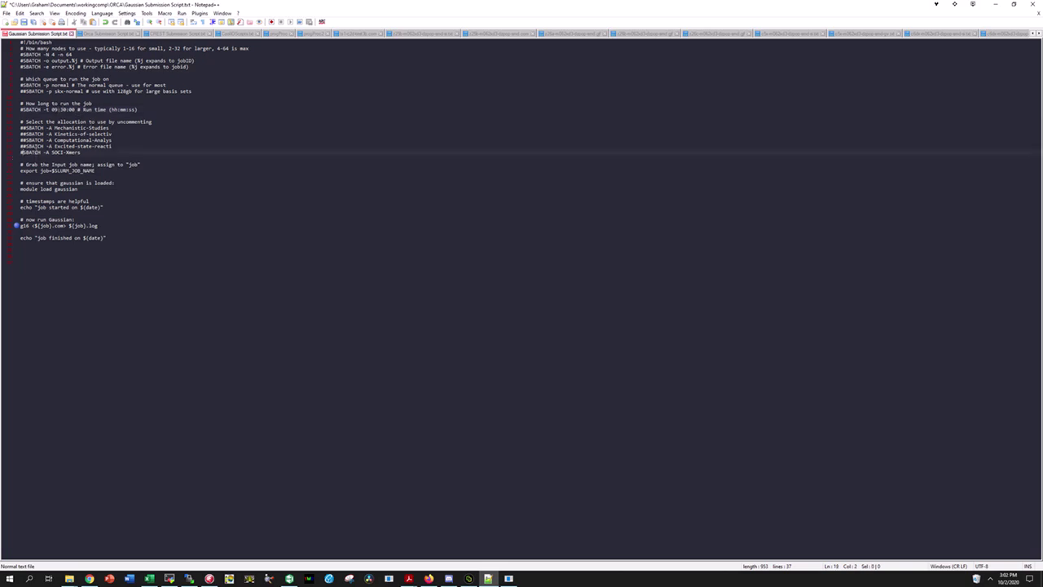
pyautogui.write('#')
pyautogui.click(23, 128)
pyautogui.press('Delete')
pyautogui.moveTo(84, 258); pyautogui.dragTo(21, 43)
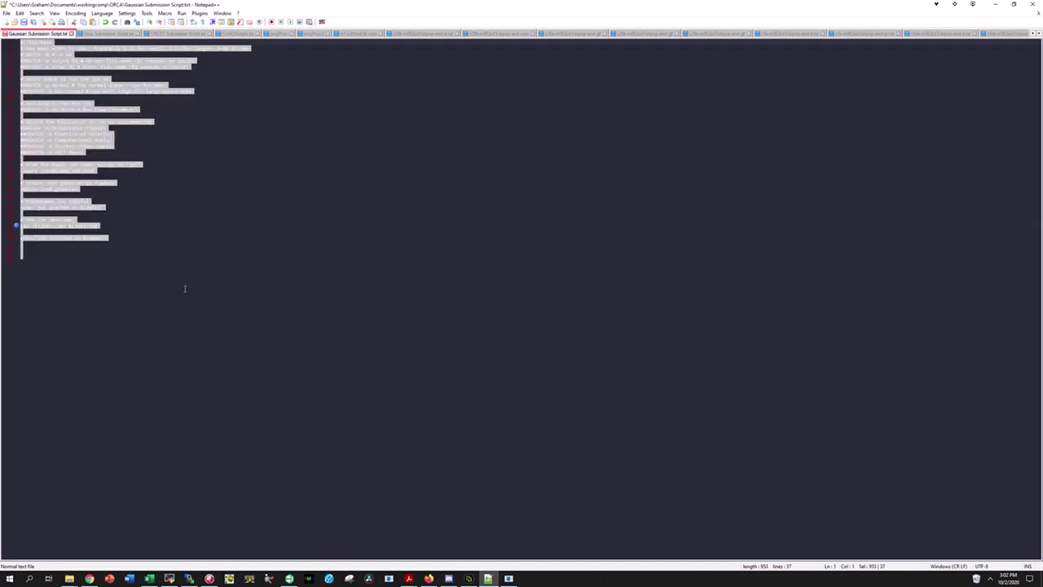
pyautogui.click(168, 579)
# Paste the SLURM job script into tsx-tsscan and save it with :wq
pyautogui.rightClick(165, 234)
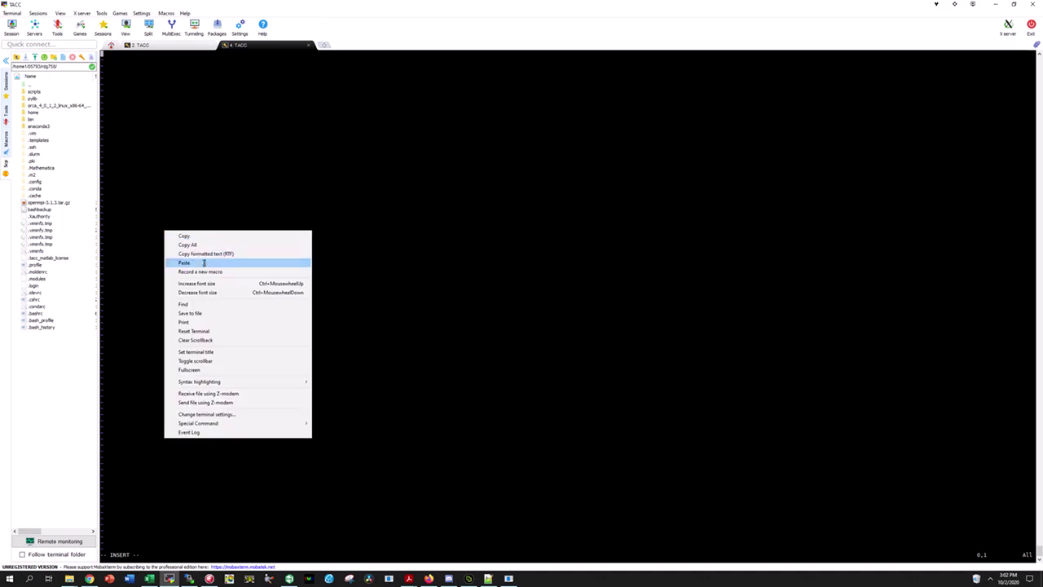
pyautogui.click(176, 262)
pyautogui.press('Escape')
pyautogui.write(':wq')
pyautogui.press('Return')
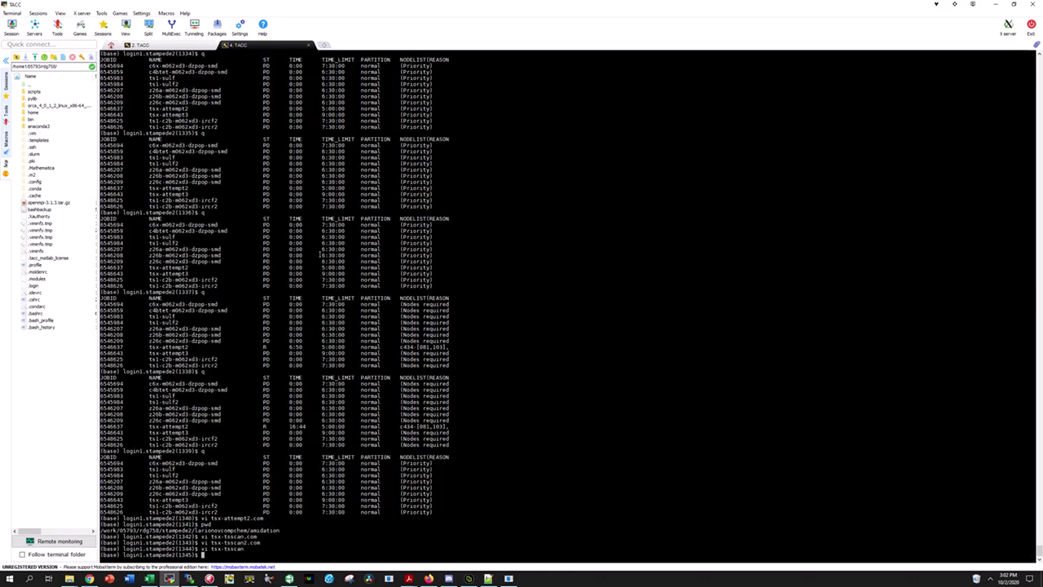
# Create tsx-tsscan2 with the same pasted SLURM job script and save it
pyautogui.press('Up')
pyautogui.write('2')
pyautogui.press('Return')
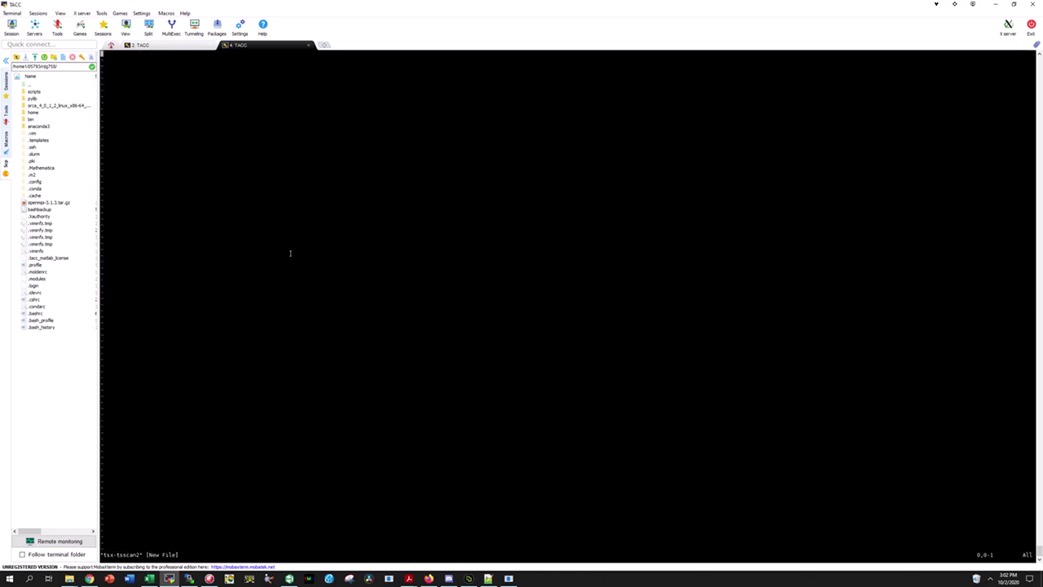
pyautogui.press('i')
pyautogui.rightClick(257, 156)
pyautogui.click(276, 187)
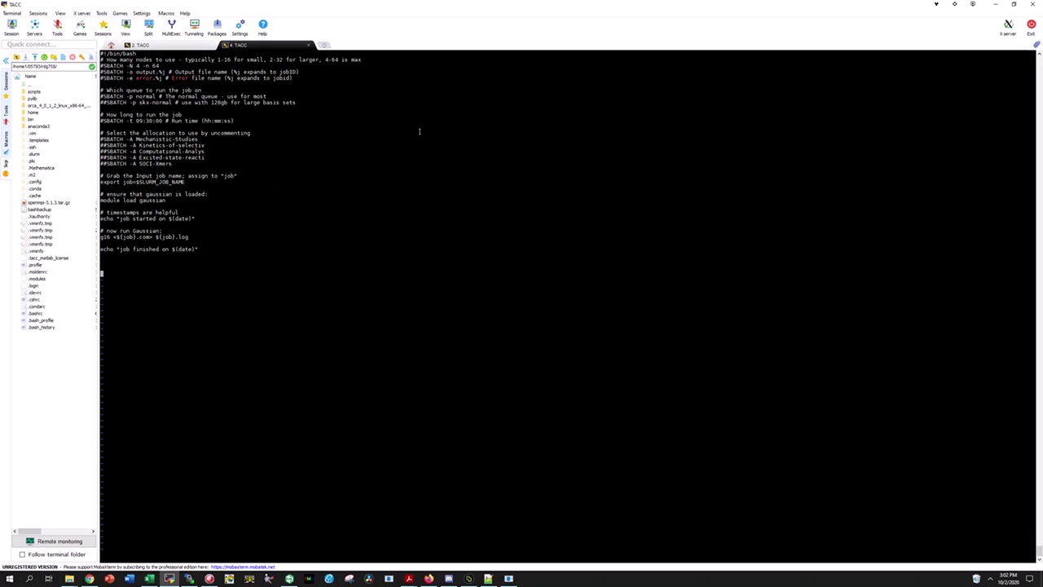
pyautogui.press('Escape')
pyautogui.write(':wq')
pyautogui.press('Return')
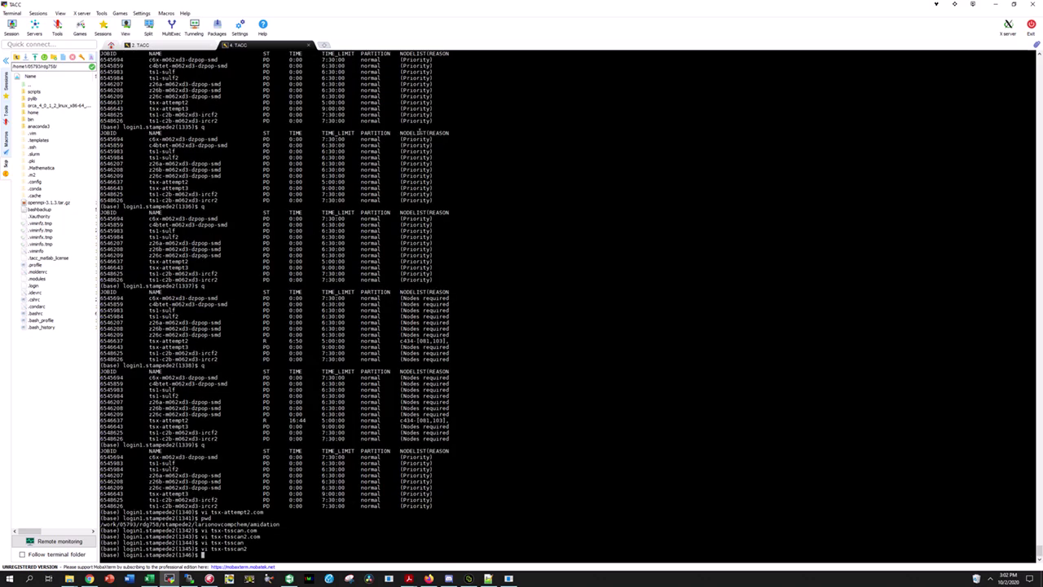
# Submit the tsx-tsscan job to the cluster with sbatch tsx-tsscan
pyautogui.press('Up')
pyautogui.press('BackSpace')
pyautogui.press('Home')
pyautogui.press('Delete')
pyautogui.press('Delete')
pyautogui.write('sbatch')
pyautogui.press('Return')
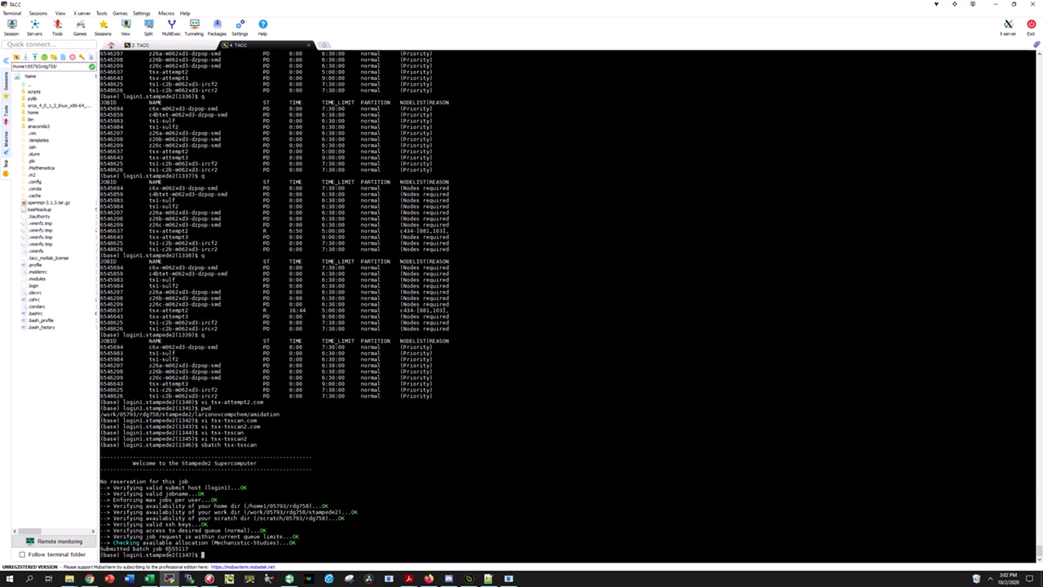
# Submit the second job with sbatch tsx-tsscan2
pyautogui.press('Up')
pyautogui.write('2')
pyautogui.press('Return')
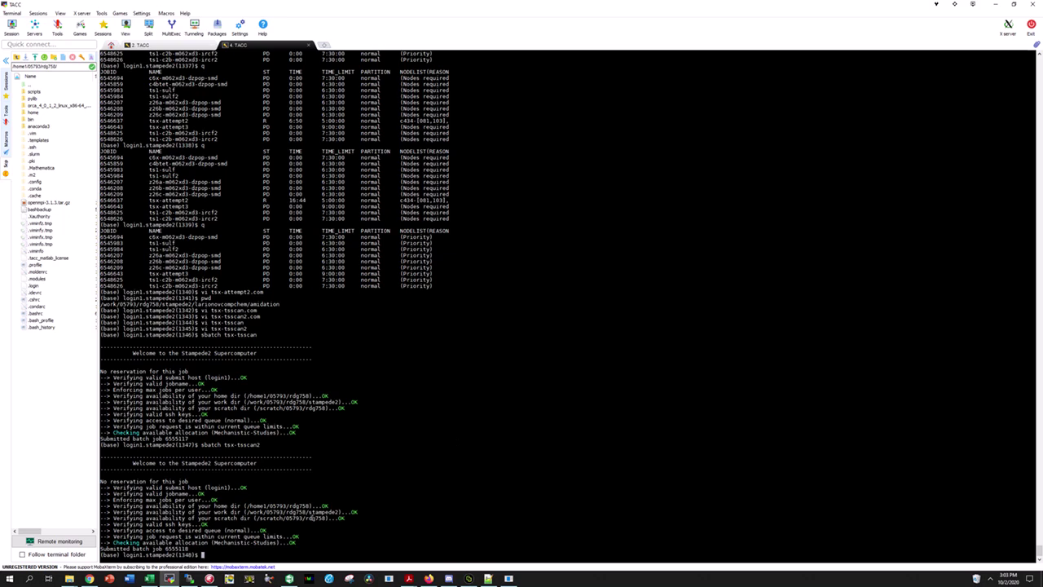
# List the job queue with q to confirm both scan jobs are pending
pyautogui.write('q')
pyautogui.press('Return')
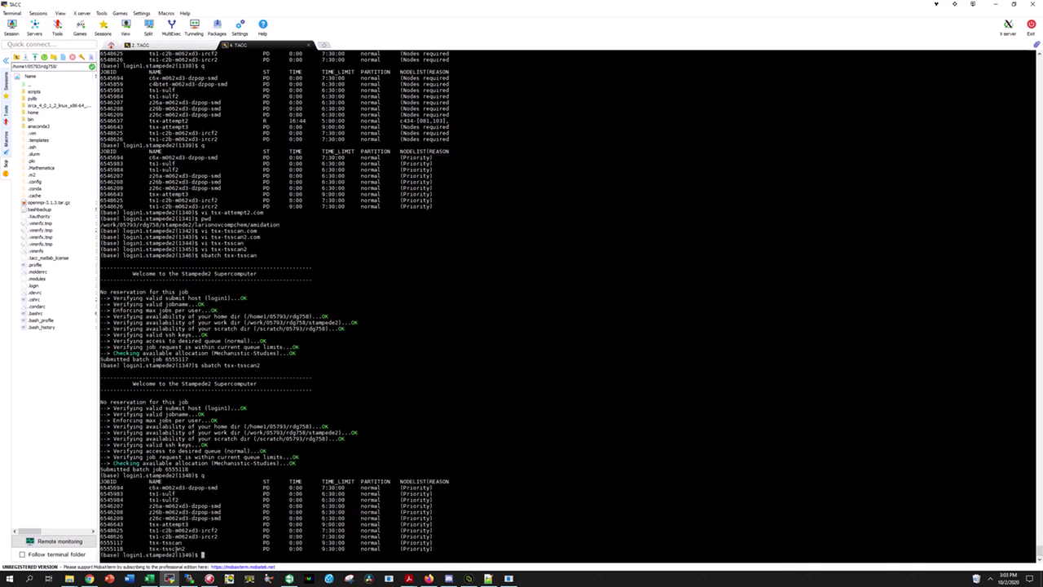
pyautogui.doubleClick(166, 543)
pyautogui.click(175, 544)
# Rotate the copper complex in Chemcraft to see the benzene ring edge-on and face-on
pyautogui.moveTo(182, 548); pyautogui.dragTo(264, 549)
pyautogui.click(209, 579)
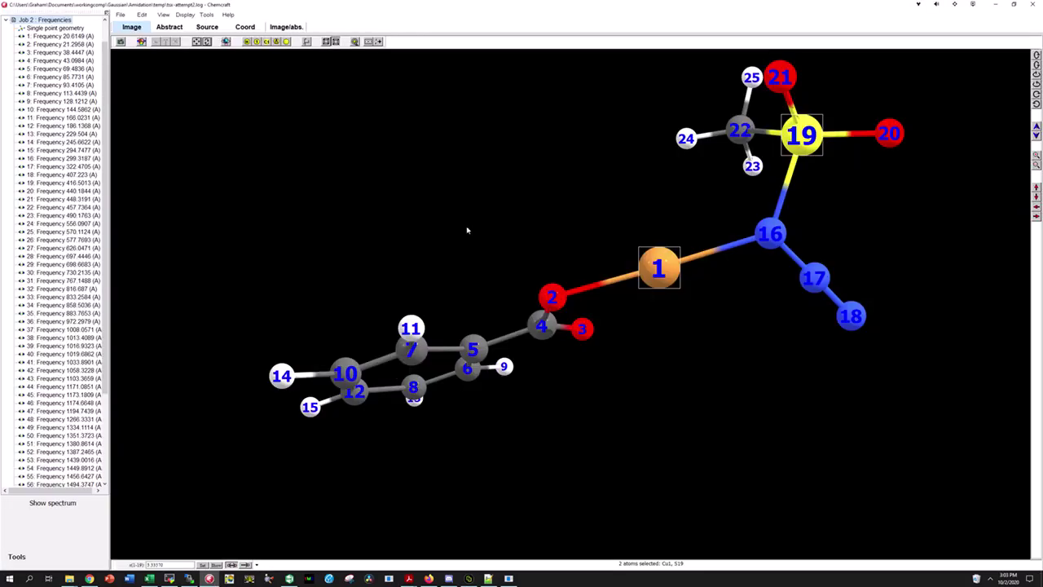
pyautogui.moveTo(638, 256)
pyautogui.mouseDown()
pyautogui.moveTo(624, 233)
pyautogui.moveTo(647, 239)
pyautogui.mouseUp()
pyautogui.moveTo(670, 168); pyautogui.dragTo(541, 200)
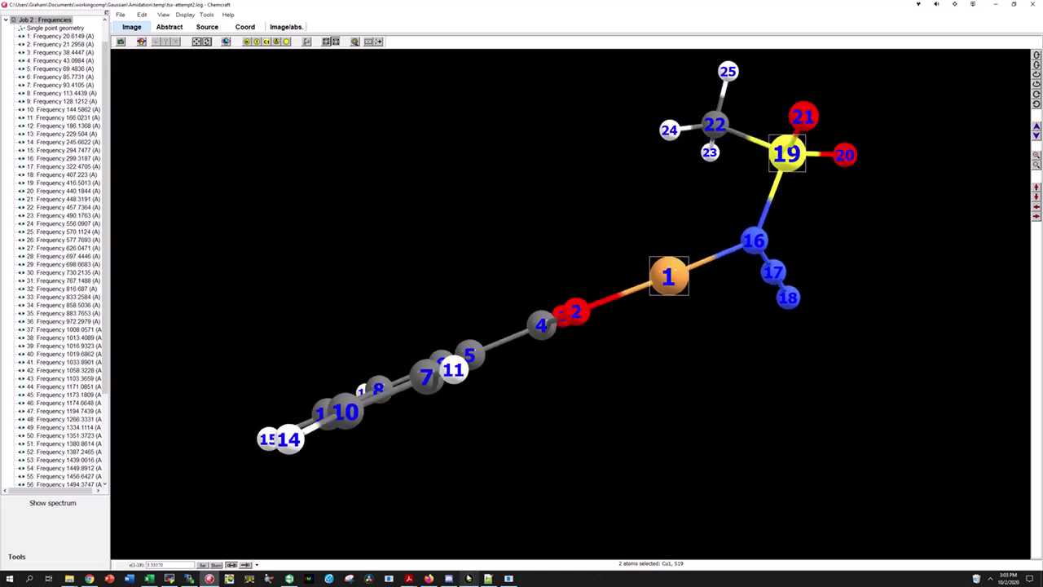
pyautogui.moveTo(540, 407); pyautogui.dragTo(572, 398)
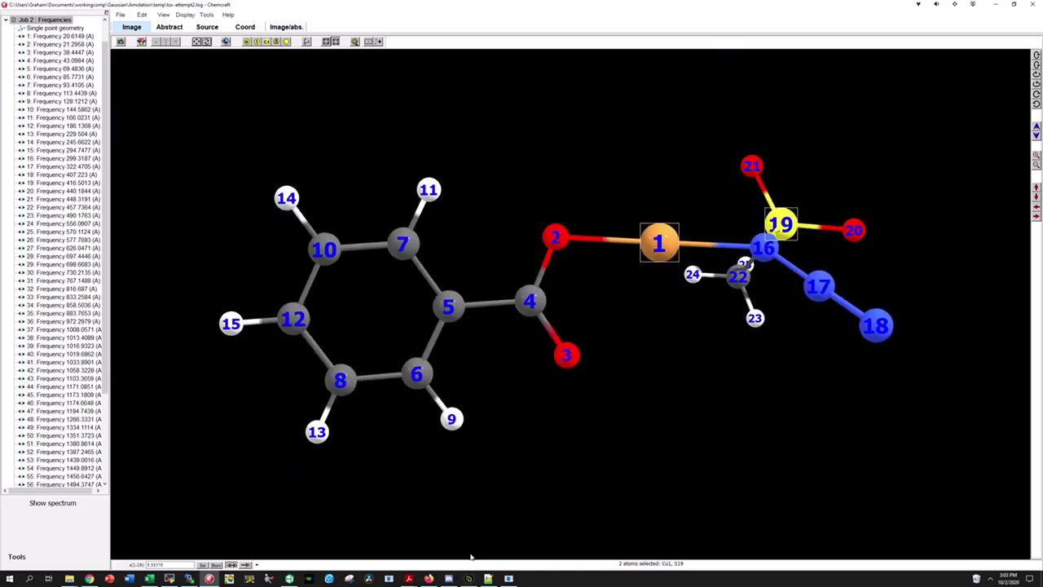
pyautogui.moveTo(650, 465); pyautogui.dragTo(659, 445)
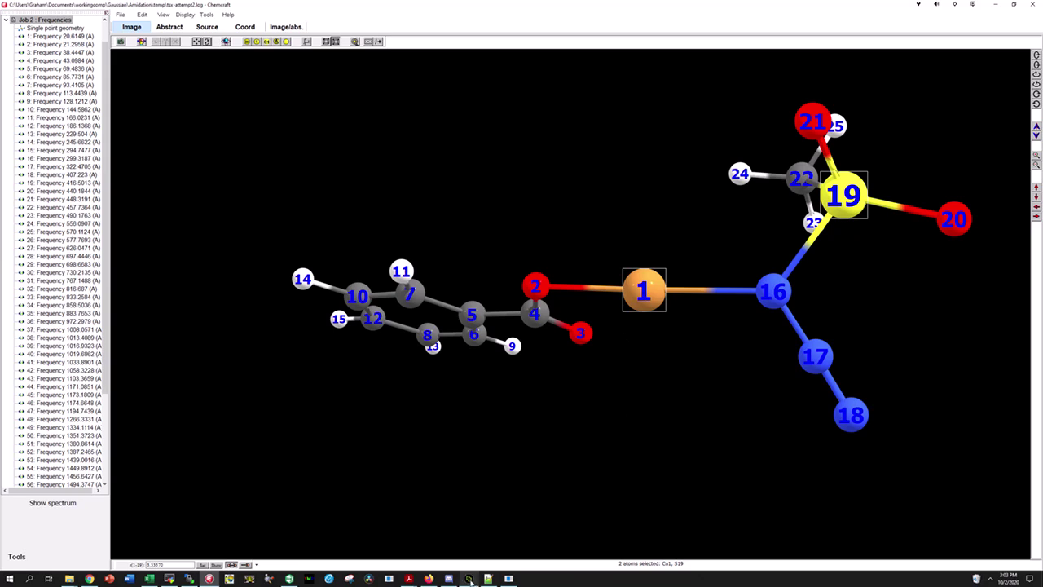
pyautogui.moveTo(469, 580)
pyautogui.click(469, 578)
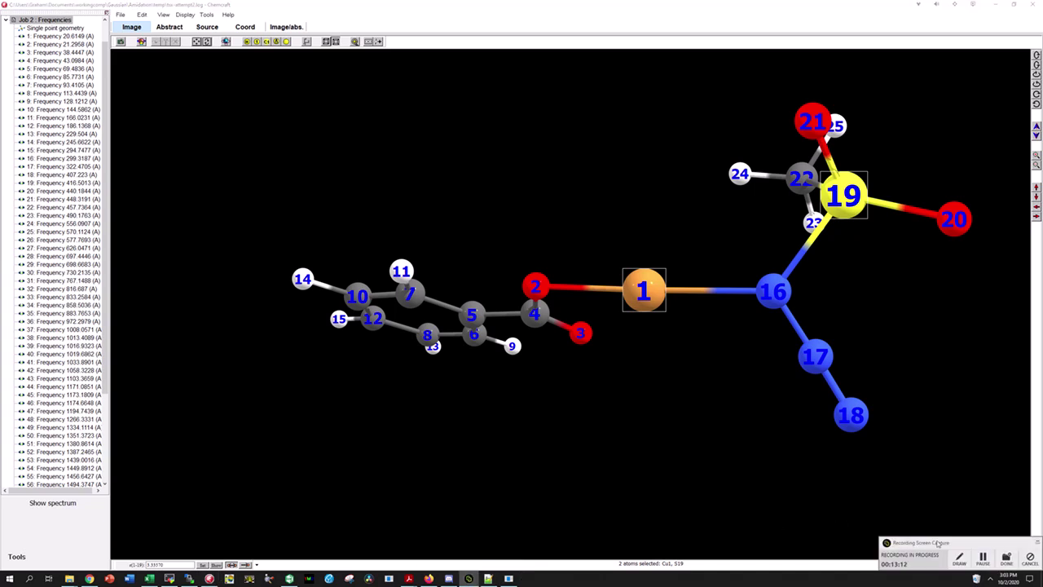